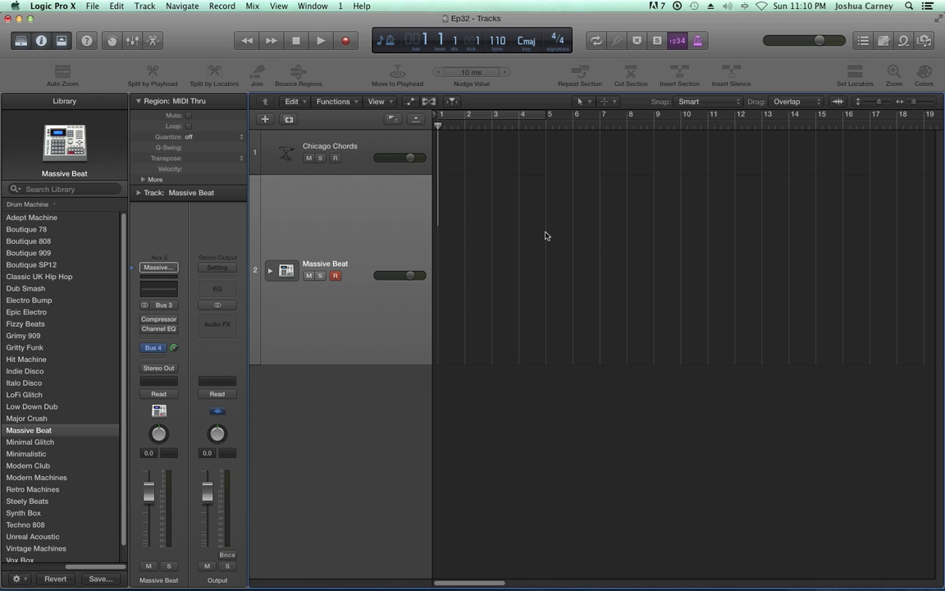
Step: View the Piano Roll, Score and Step Editor for the Massive Beat track and close the editor area
key("p")
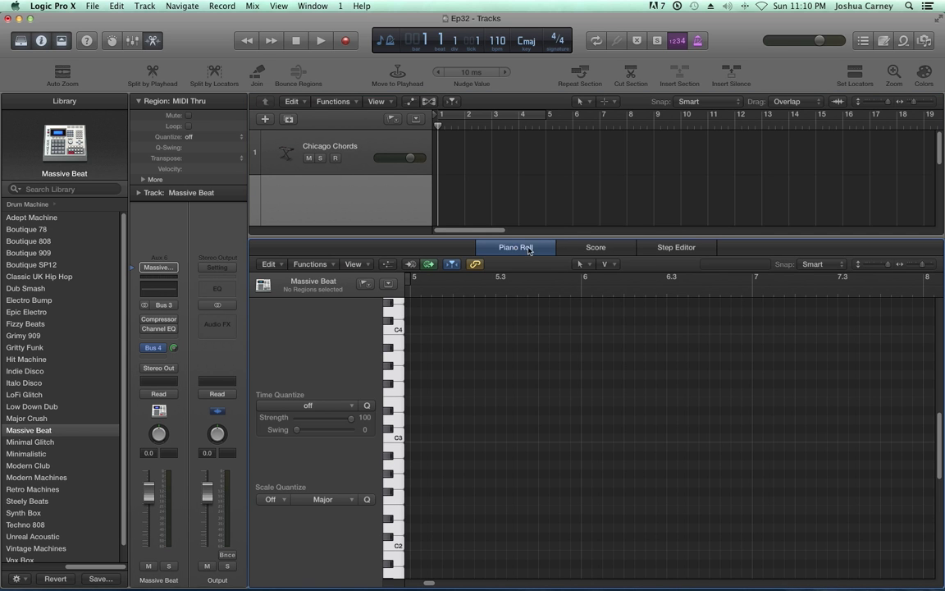
left_click(620, 249)
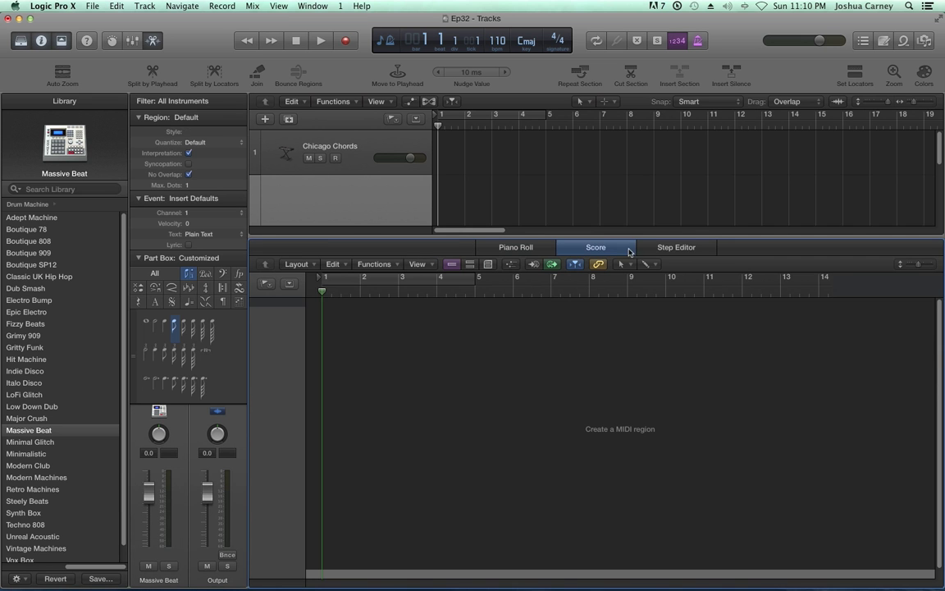
left_click(649, 250)
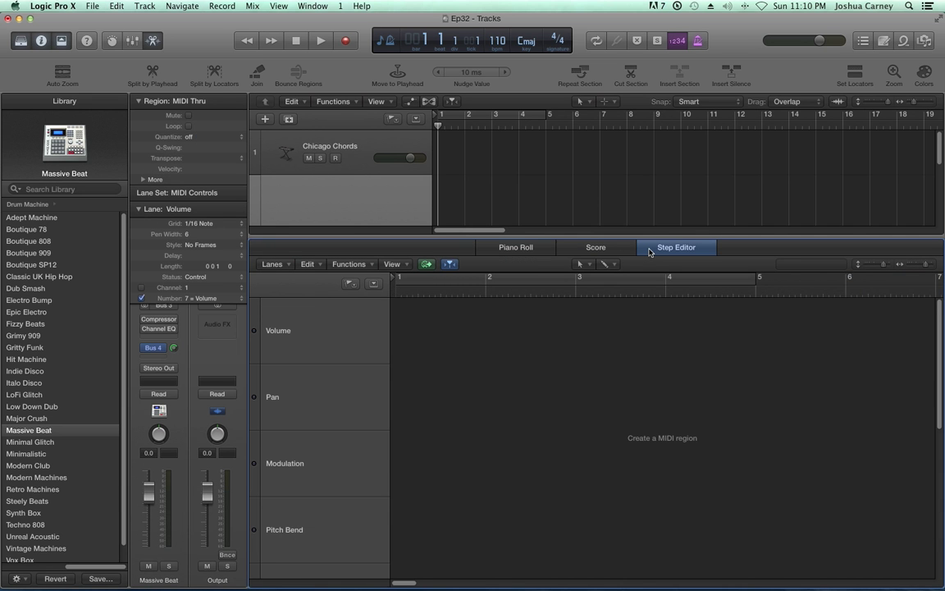
key("p")
key("p")
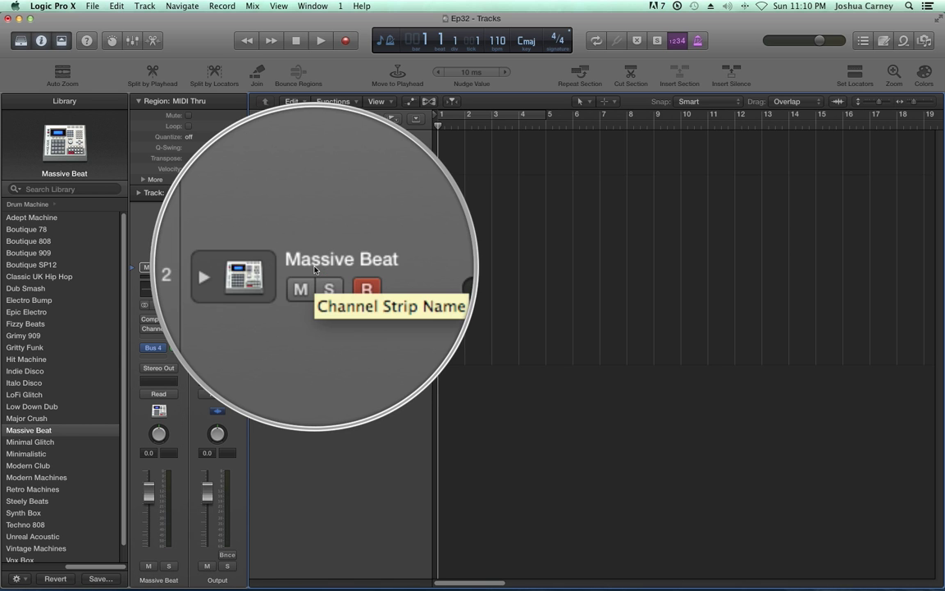
Step: Browse the Library's instrument categories and record a drum pattern on the Massive Beat track, starting at bar 2 and stopping in bar 7
scroll(78, 378, "left", 2)
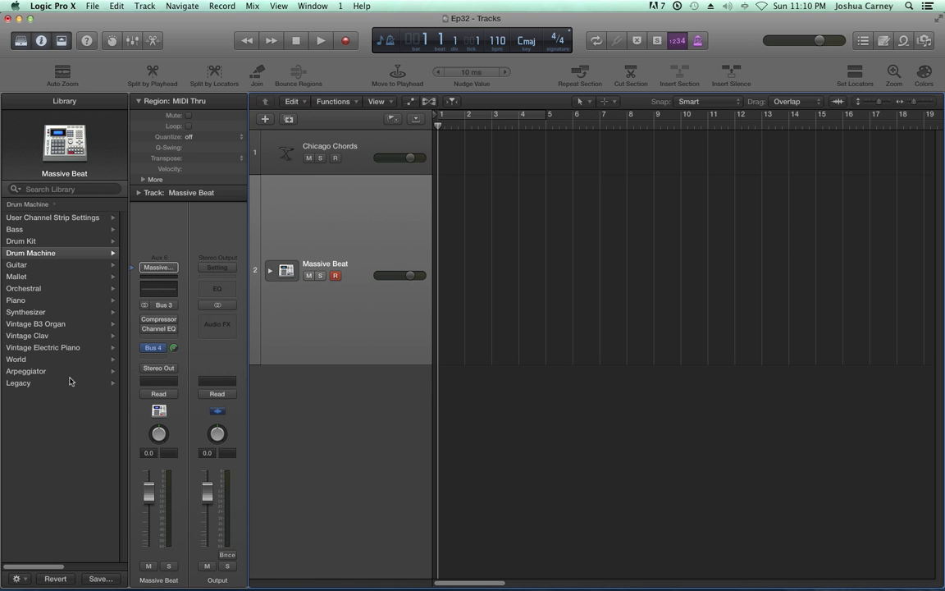
left_click(18, 244)
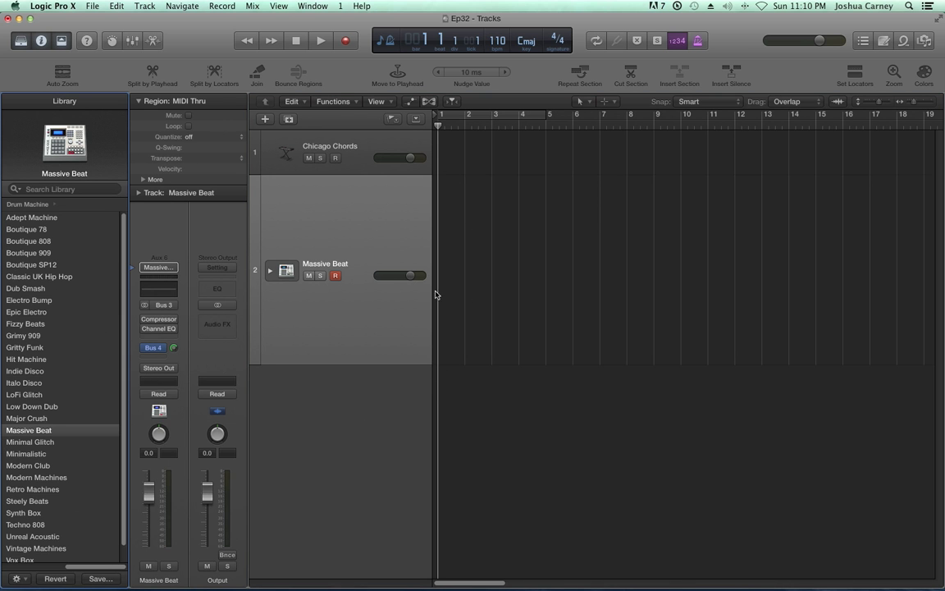
key("period")
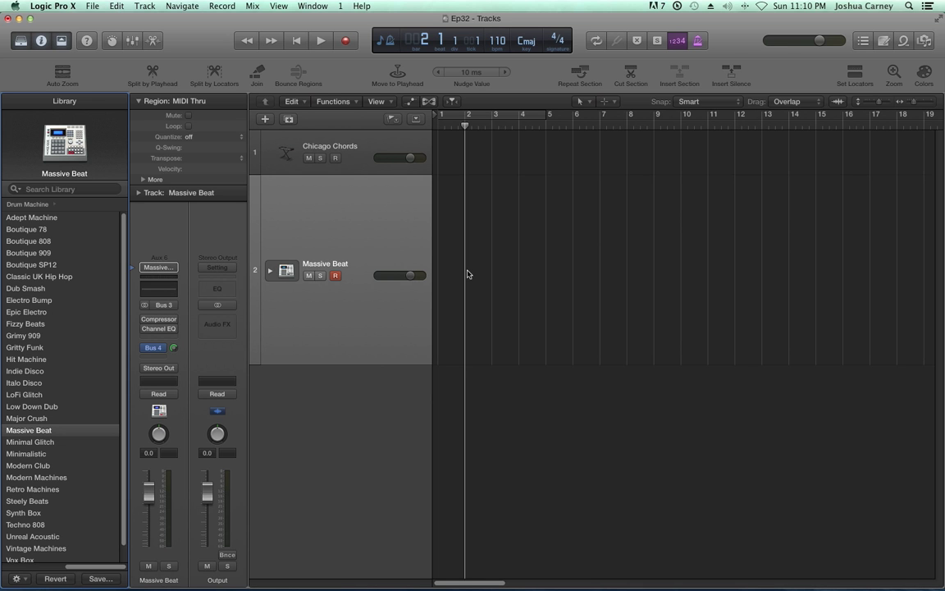
key("r")
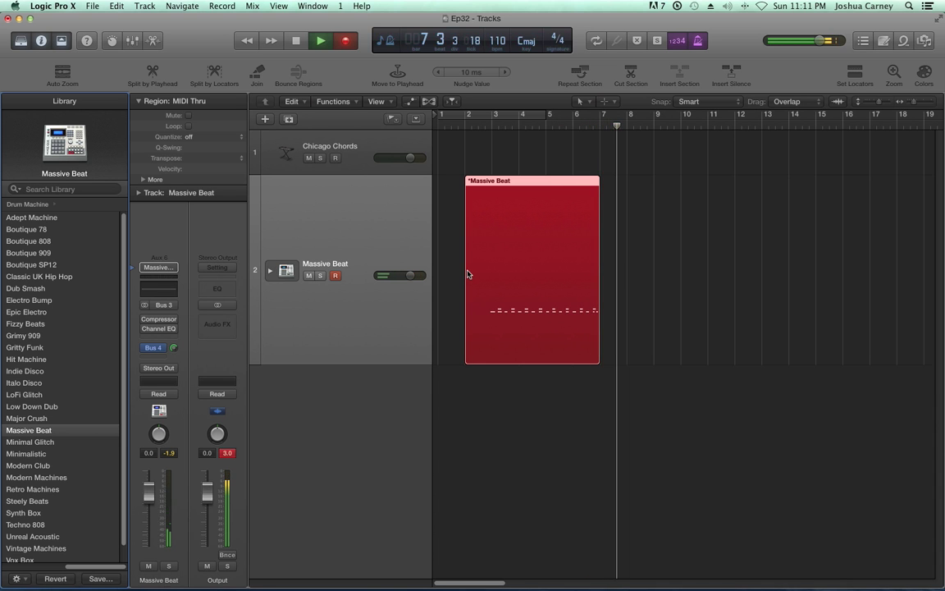
key("space")
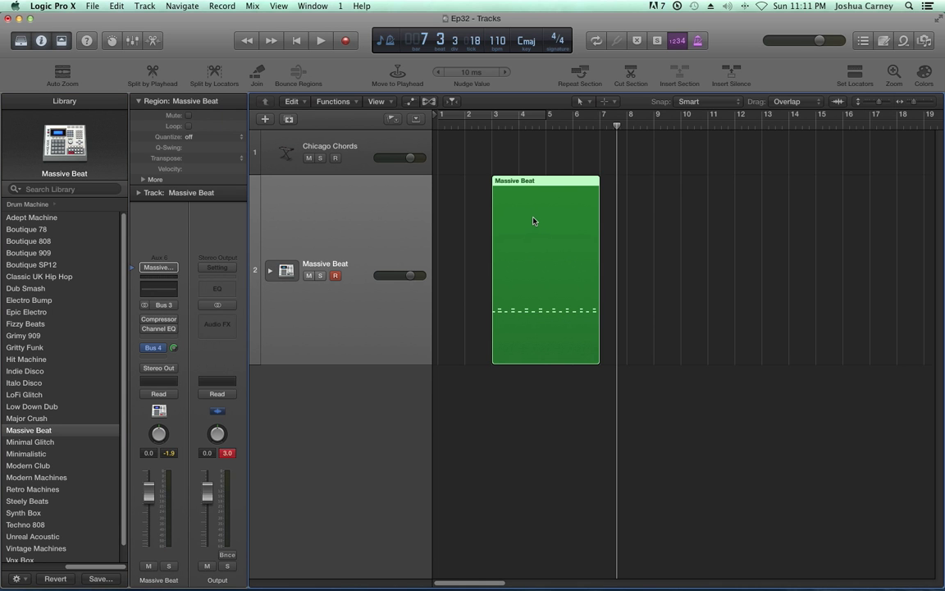
Step: Open the recorded Massive Beat region in the Piano Roll and quantize all its notes to 1/4 Note
double_click(533, 221)
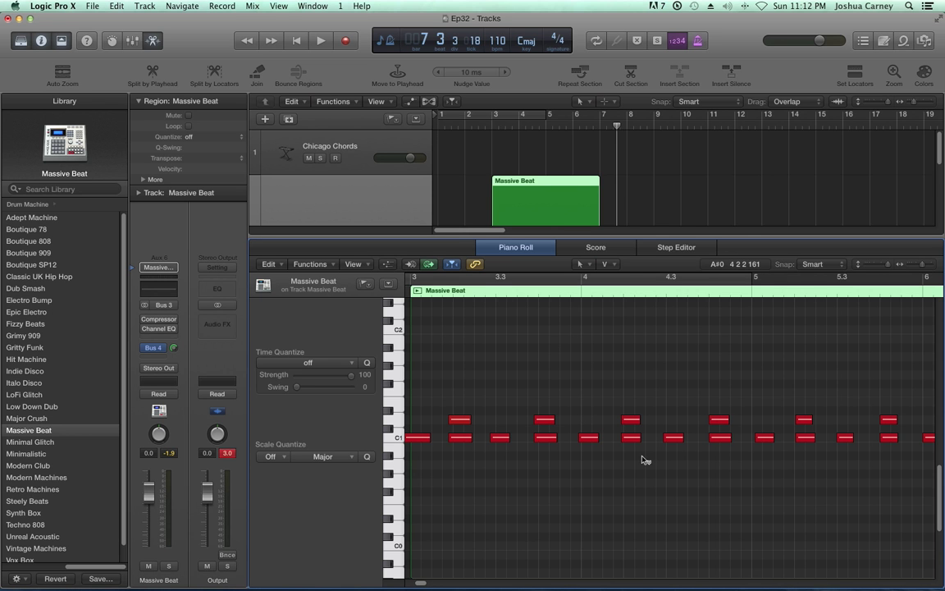
key("super+a")
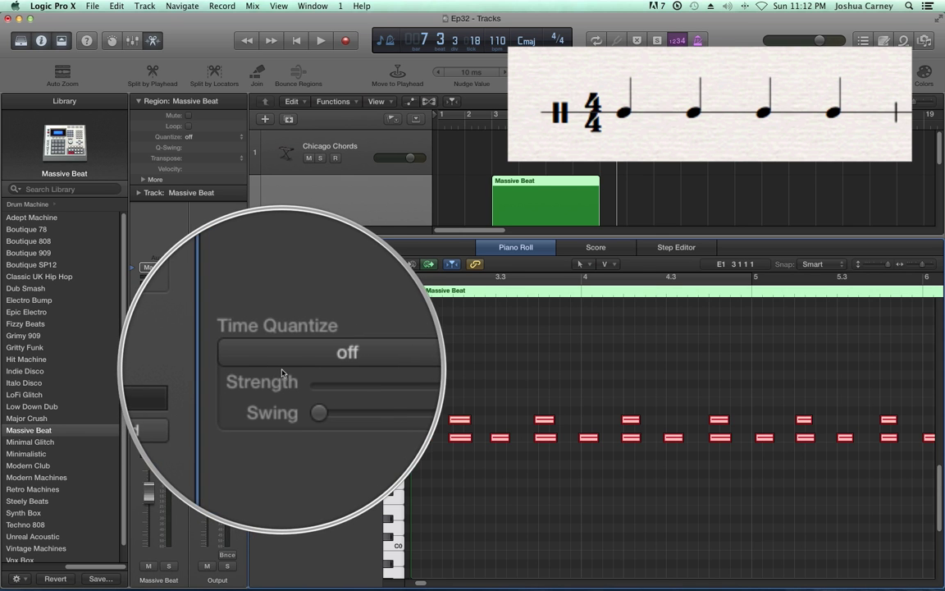
left_click(311, 363)
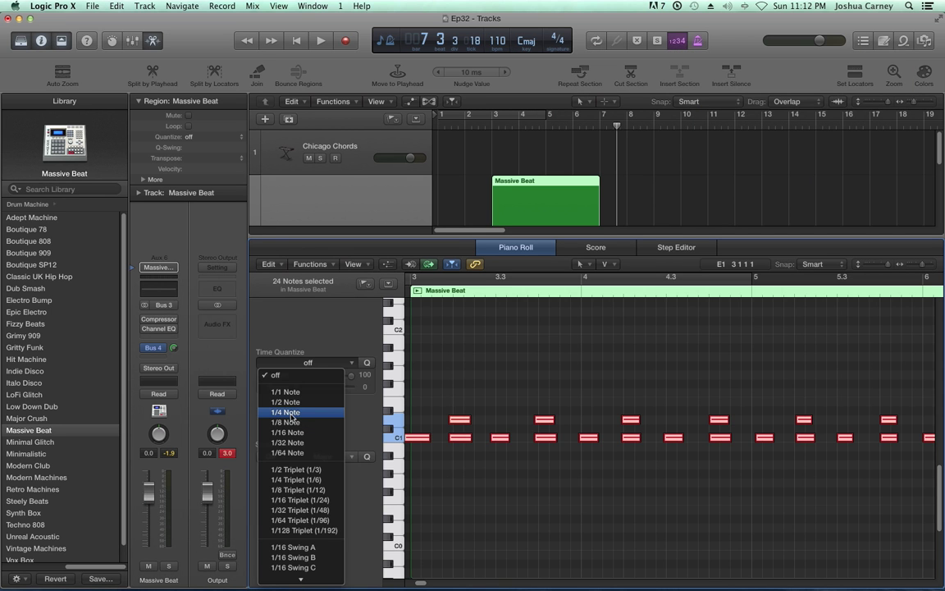
left_click(289, 413)
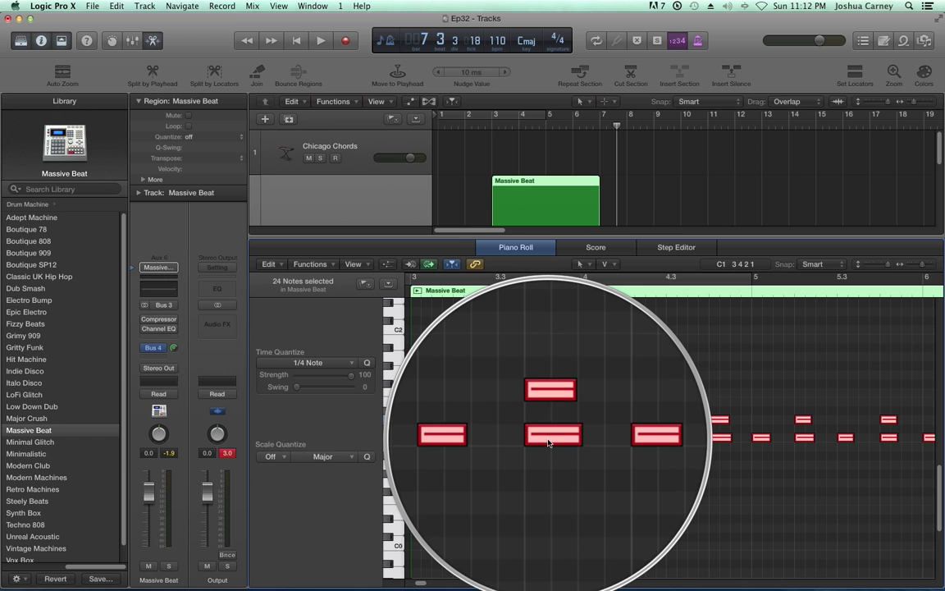
left_click(548, 441)
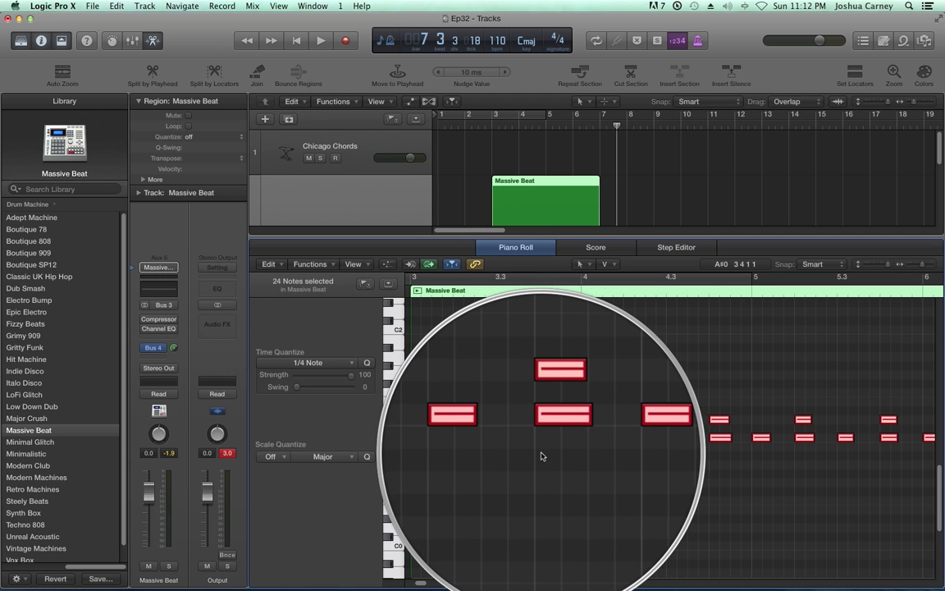
Step: Turn Time Quantize off for the selected drum notes and deselect them
left_click(325, 365)
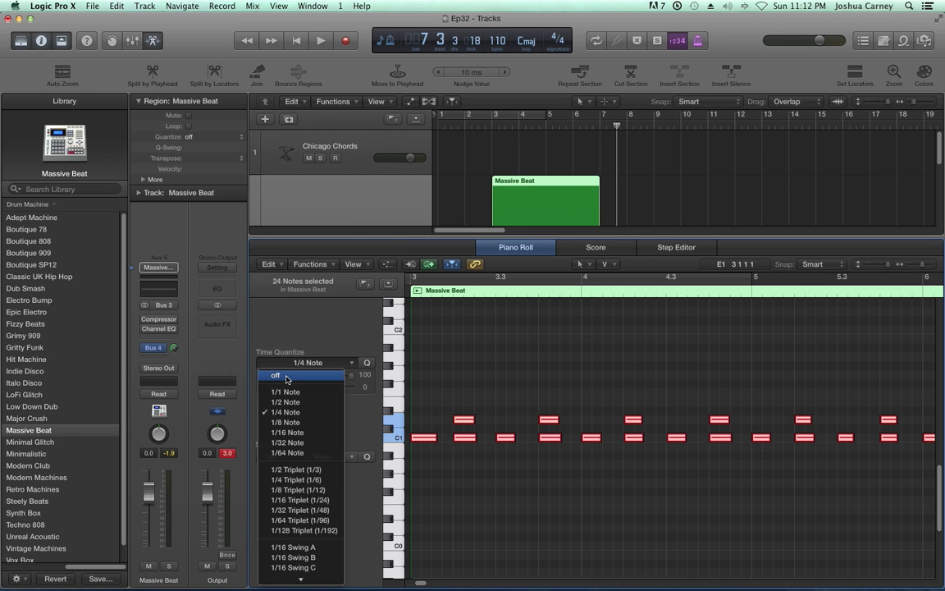
left_click(287, 379)
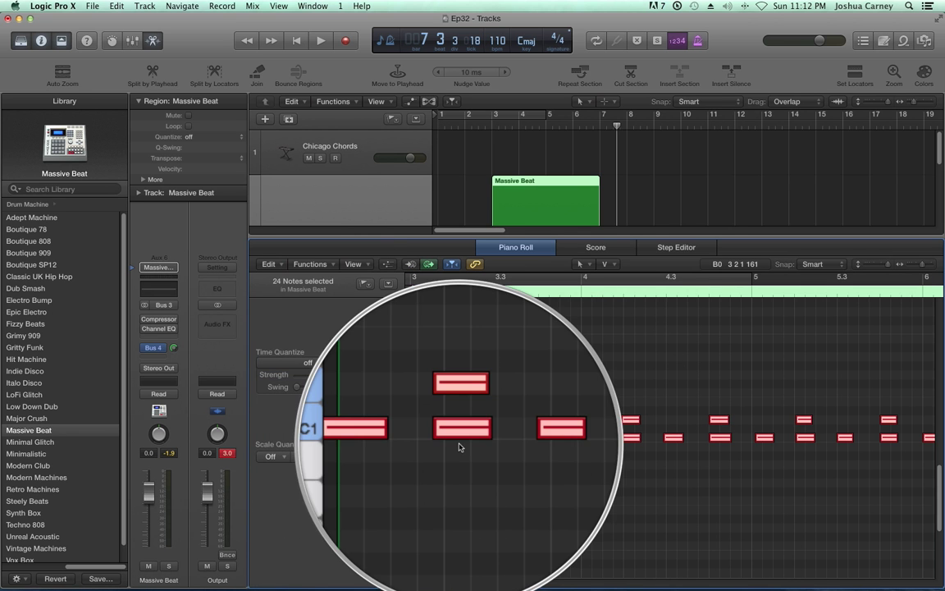
left_click(451, 344)
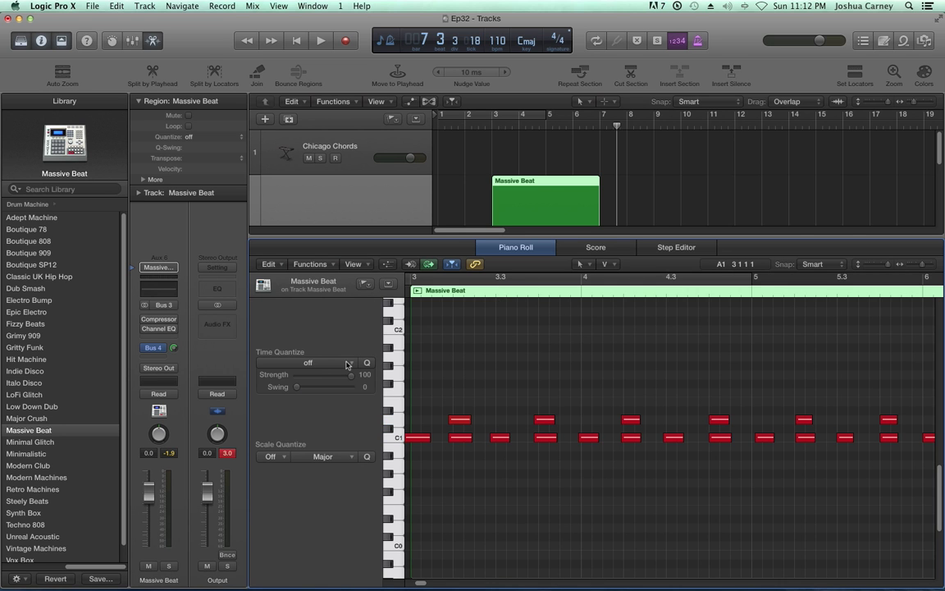
Step: Set Time Quantize to 1/4 Note, apply it to all notes in the region and deselect them
left_click(320, 364)
left_click(300, 412)
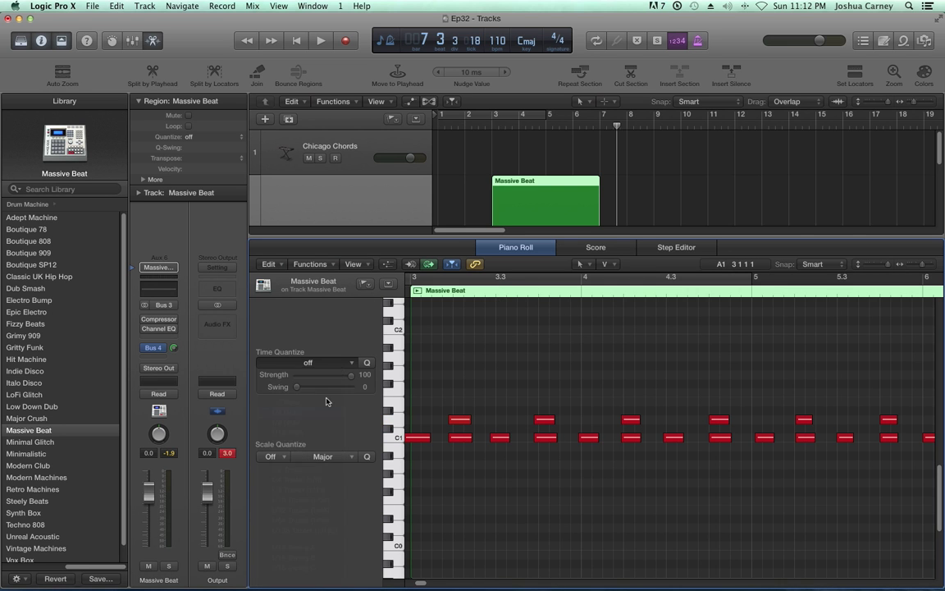
key("super+a")
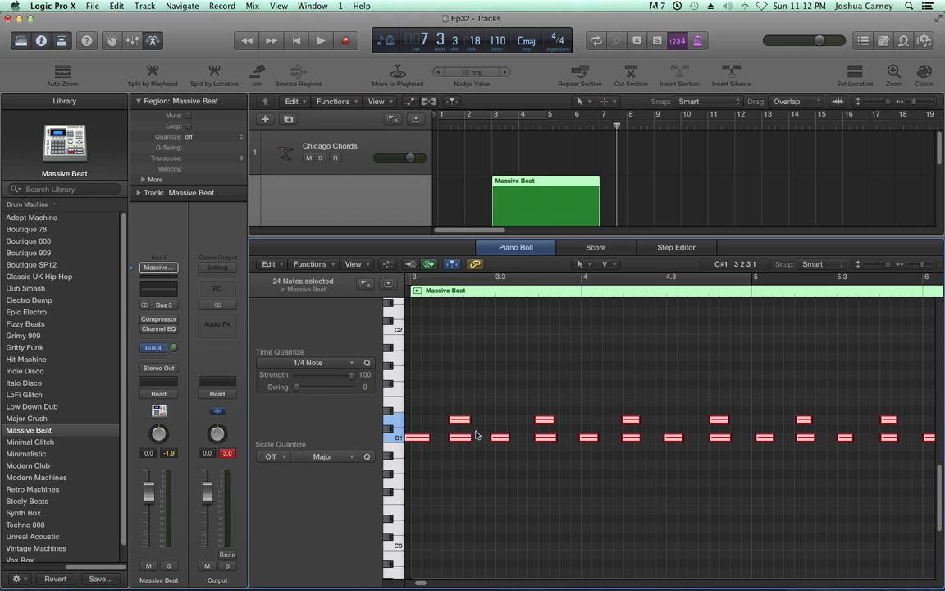
left_click(366, 365)
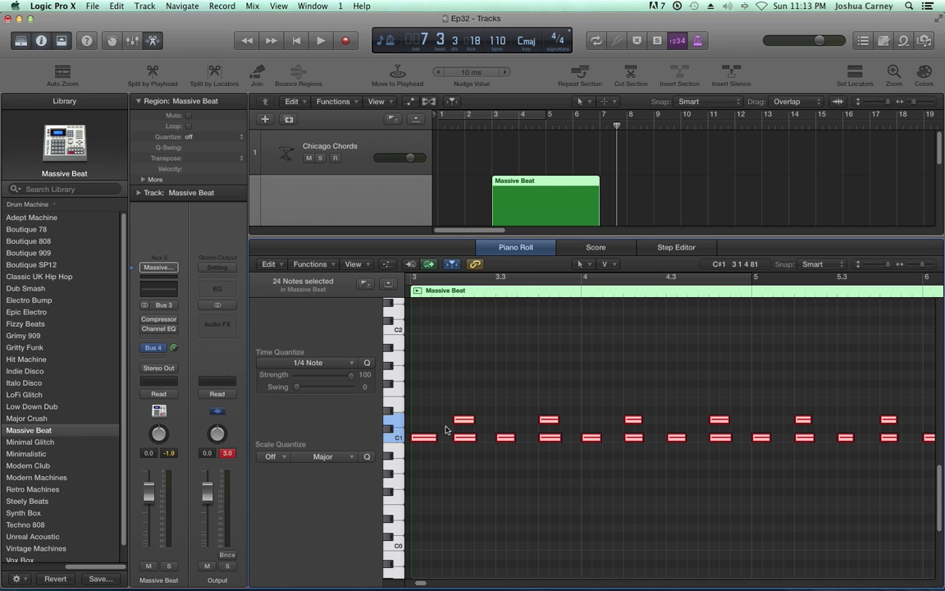
scroll(472, 375, "right", 5)
left_click(505, 377)
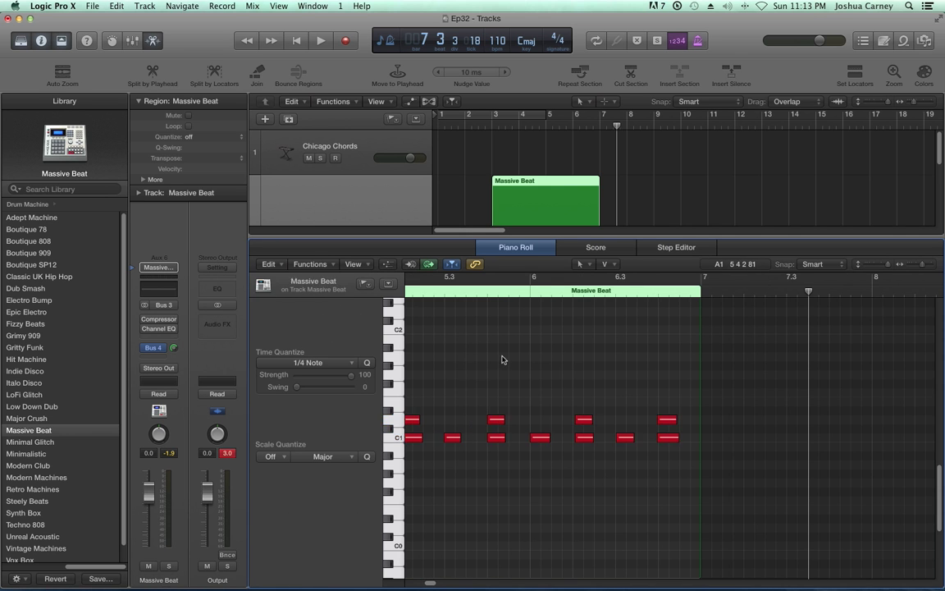
Step: Return the playhead to the project start, select every note in the region and reapply the 1/4 Note quantize
key("Return")
scroll(683, 419, "right", 5)
key("super+a")
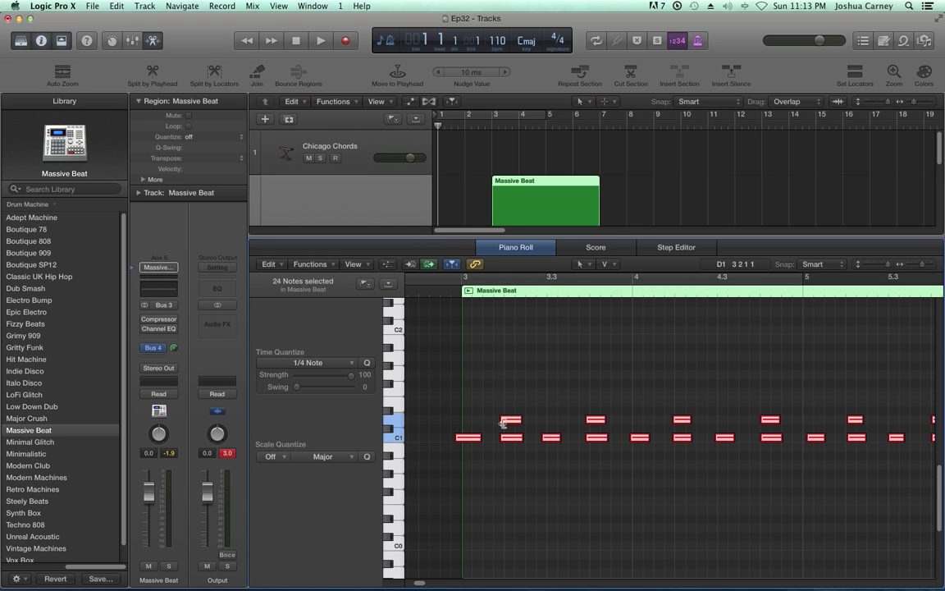
mouse_move(513, 439)
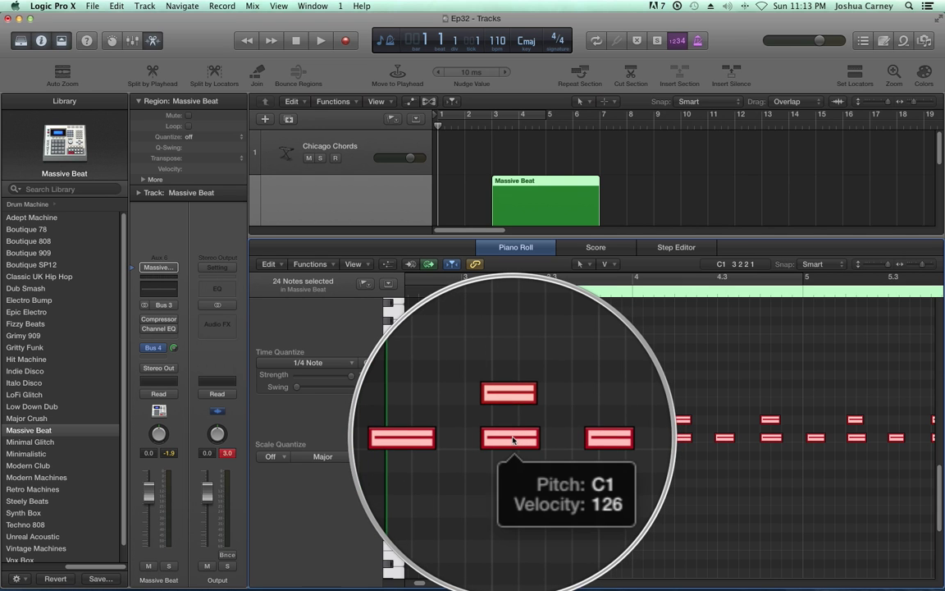
key("q")
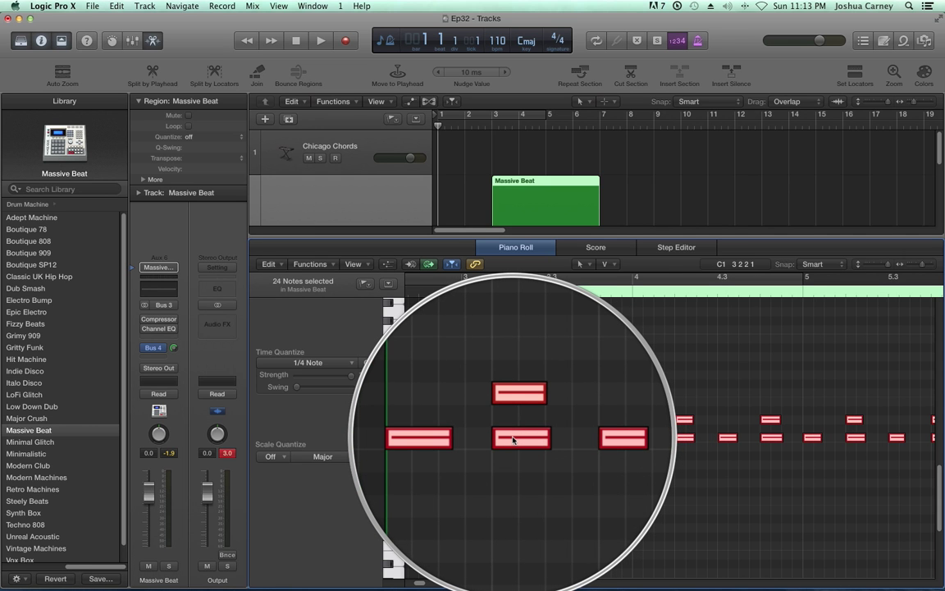
left_click(557, 375)
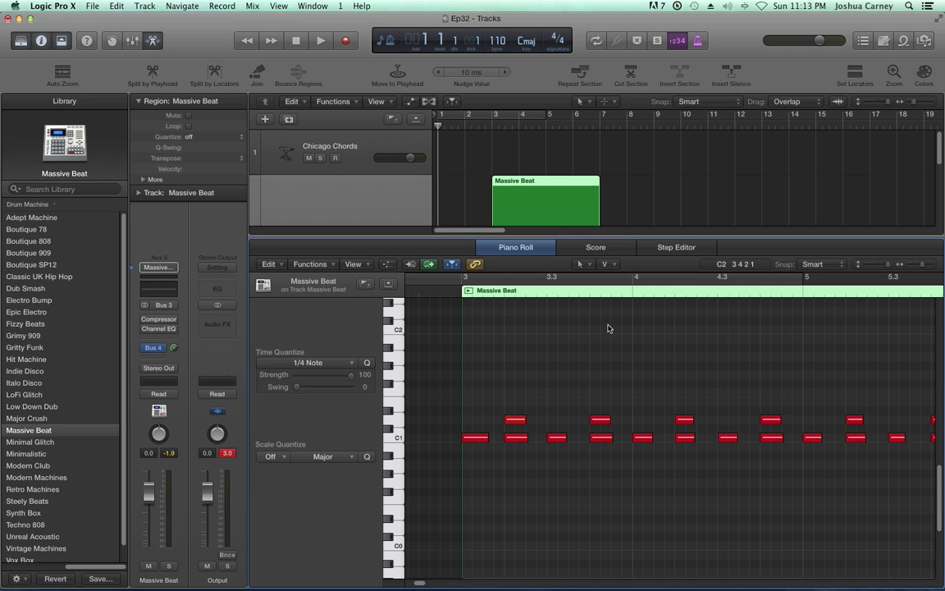
Step: Look up the Quantize Tool among the Piano Roll's alternate tools without changing the assigned tool
left_click(606, 264)
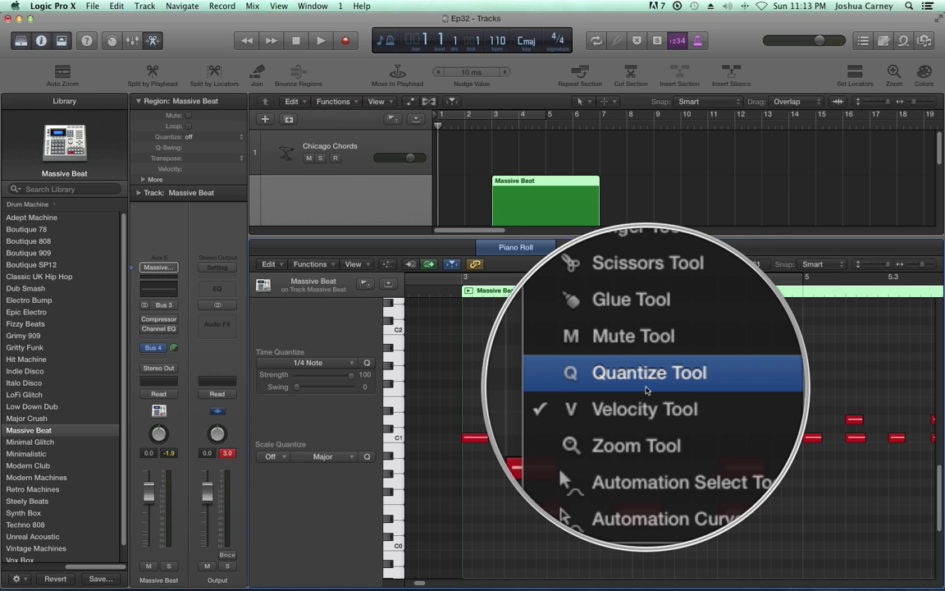
left_click(535, 368)
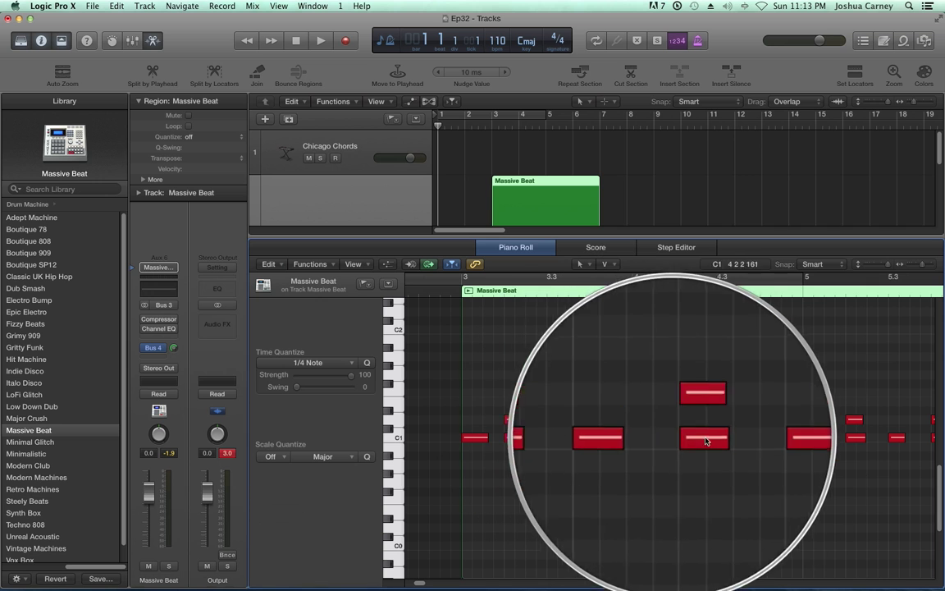
Step: Set Time Quantize to off and enlarge the Tracks area above the Piano Roll
left_click(304, 362)
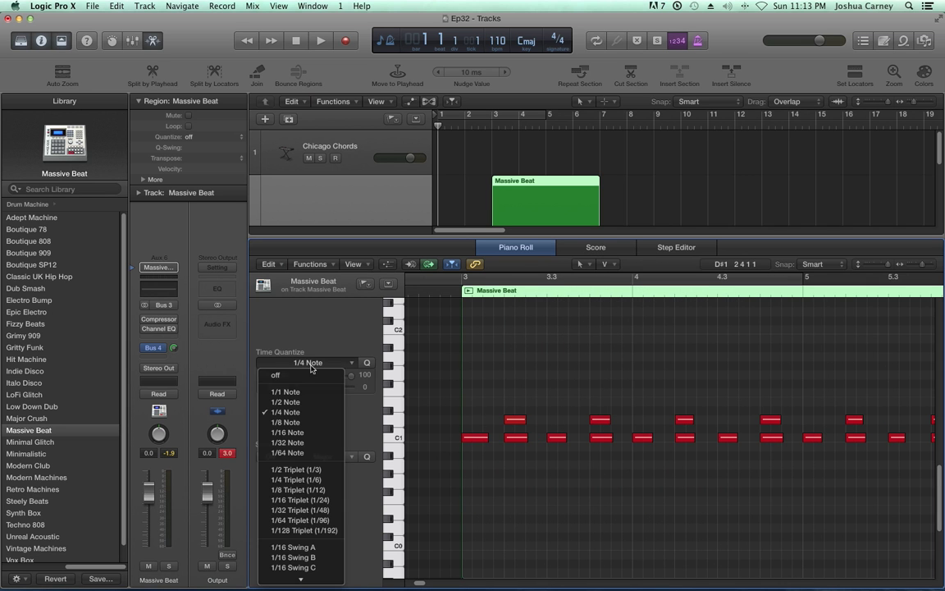
left_click(301, 376)
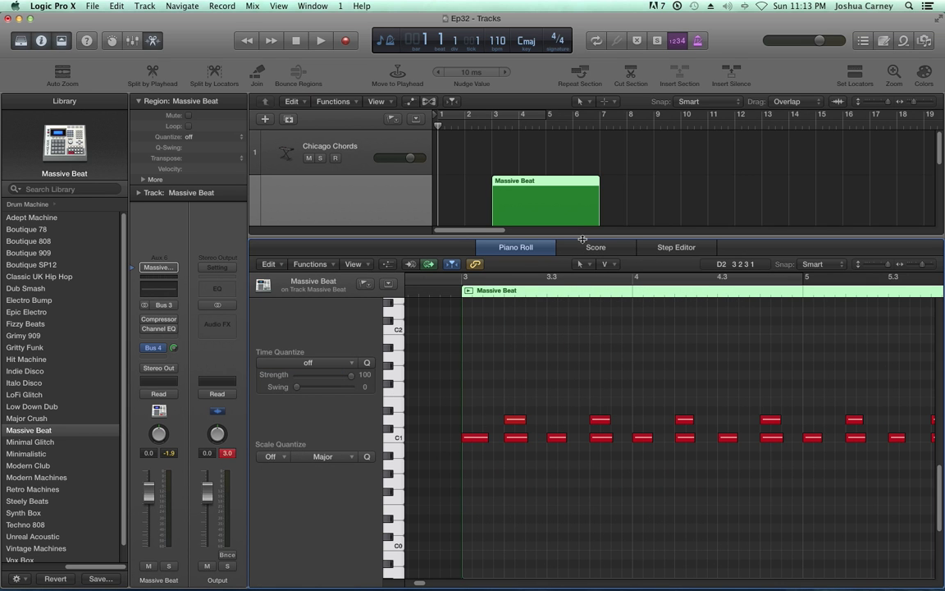
left_click_drag(582, 238, 578, 407)
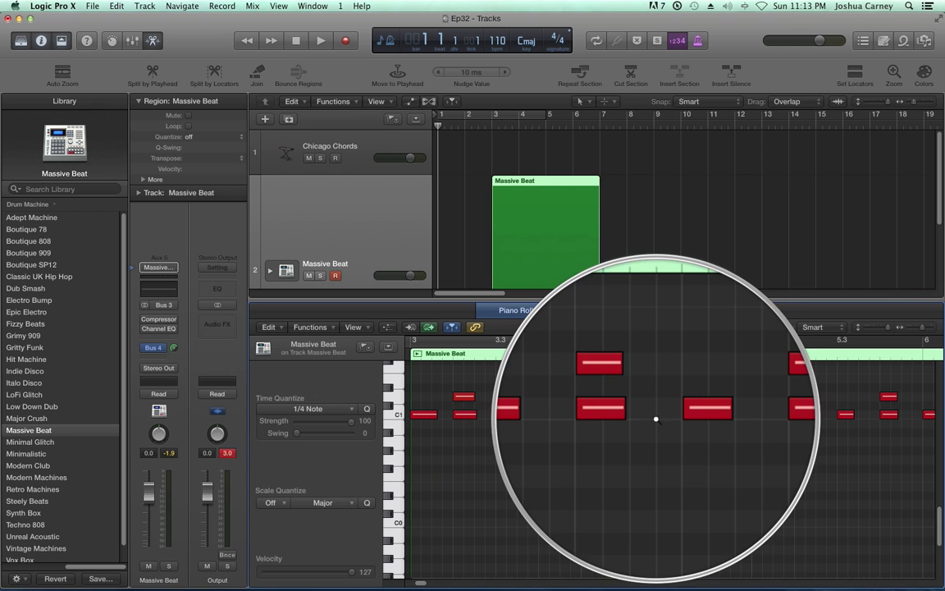
Step: Close the Piano Roll and play the quantized Massive Beat region from just before bar 3
key("p")
left_click(485, 126)
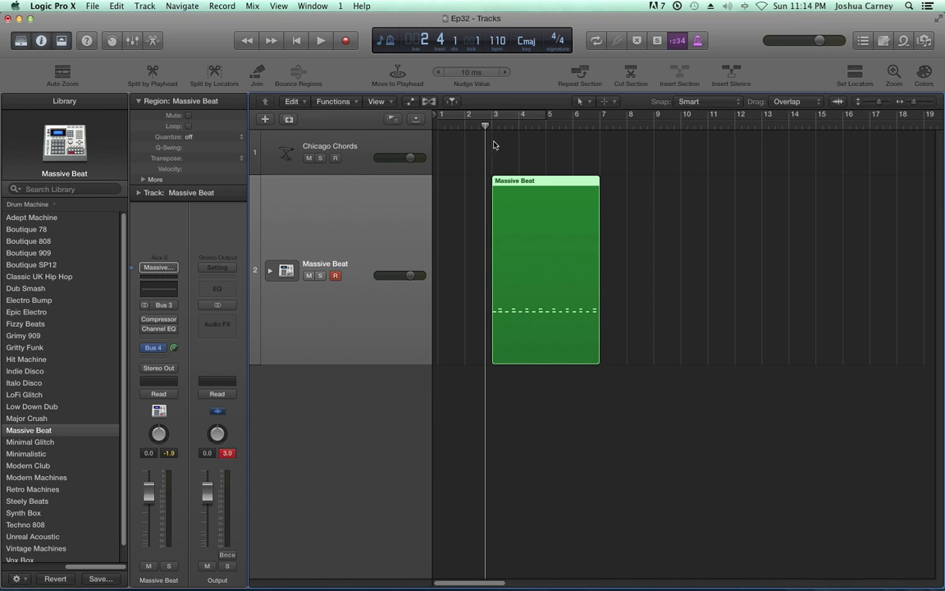
key("space")
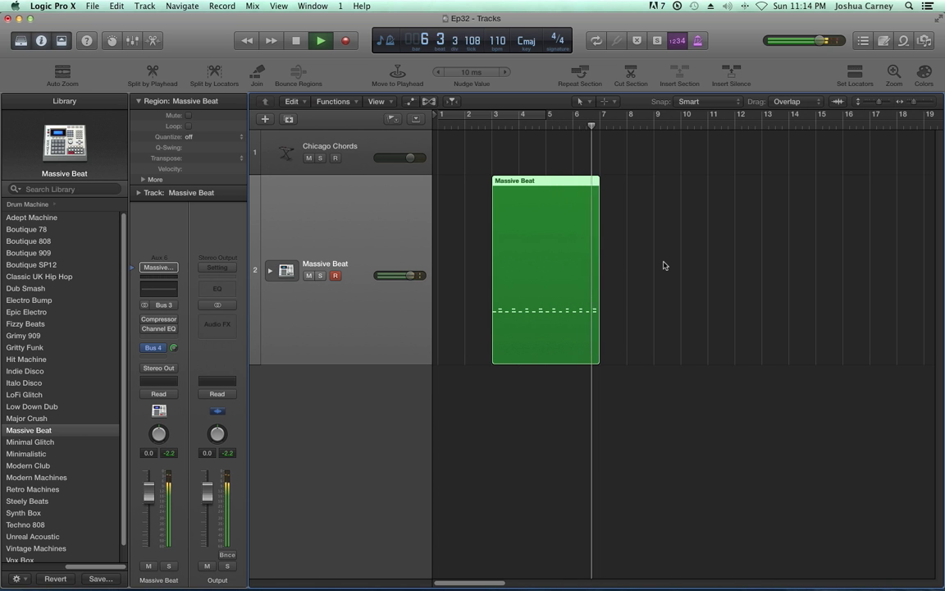
key("space")
Step: Move the playhead to bar 9 and record a second drum pattern on the Massive Beat track until about bar 14
key("period")
key("period")
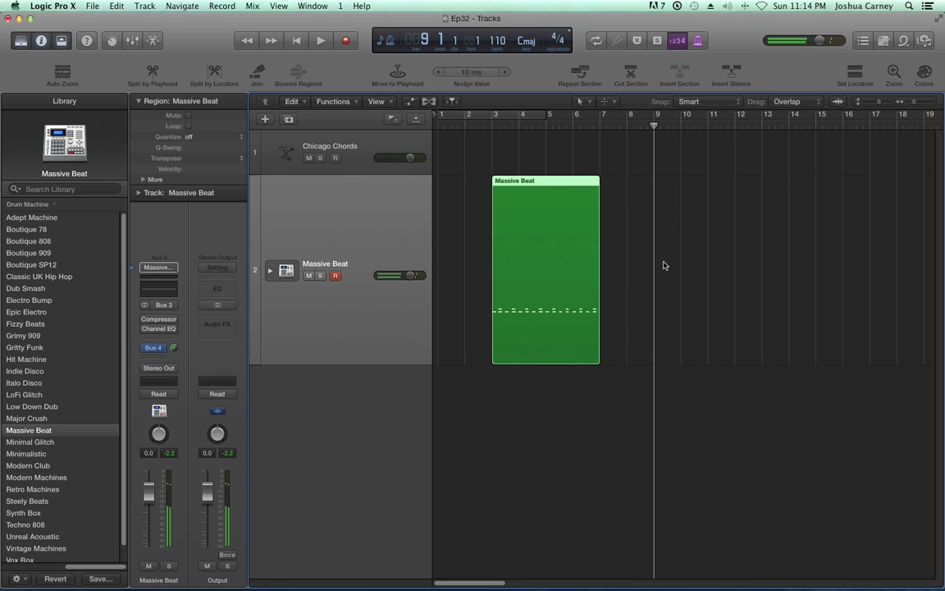
key("period")
key("comma")
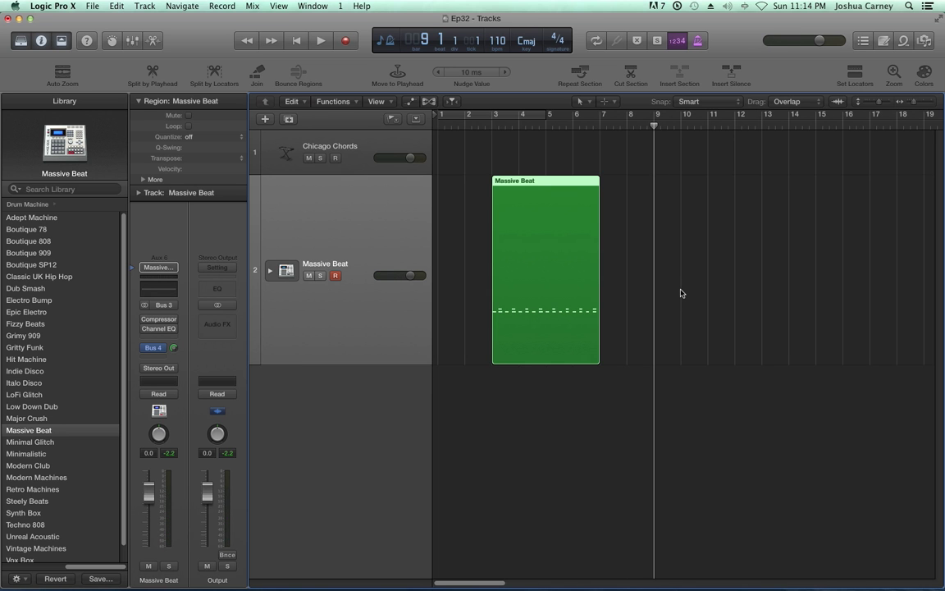
key("r")
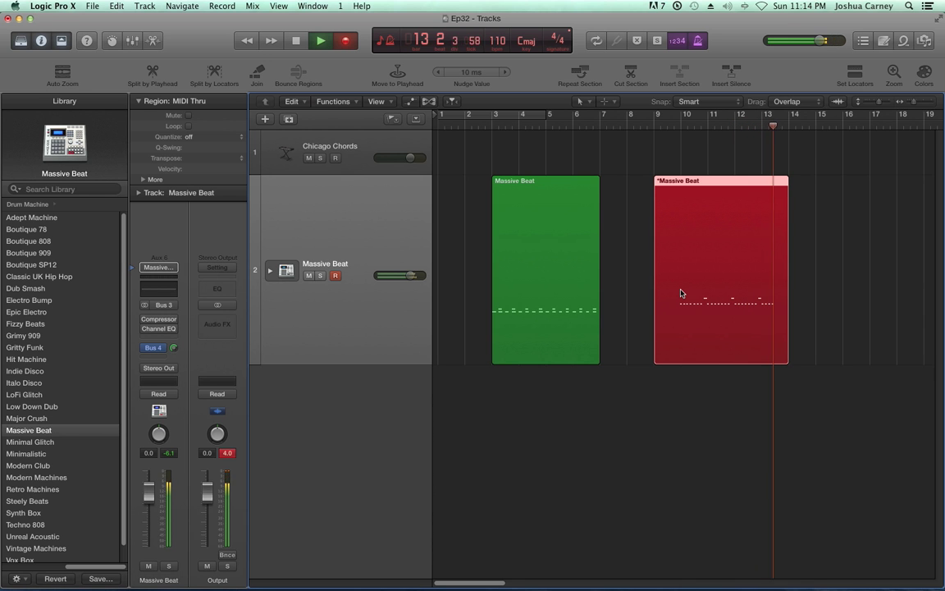
key("space")
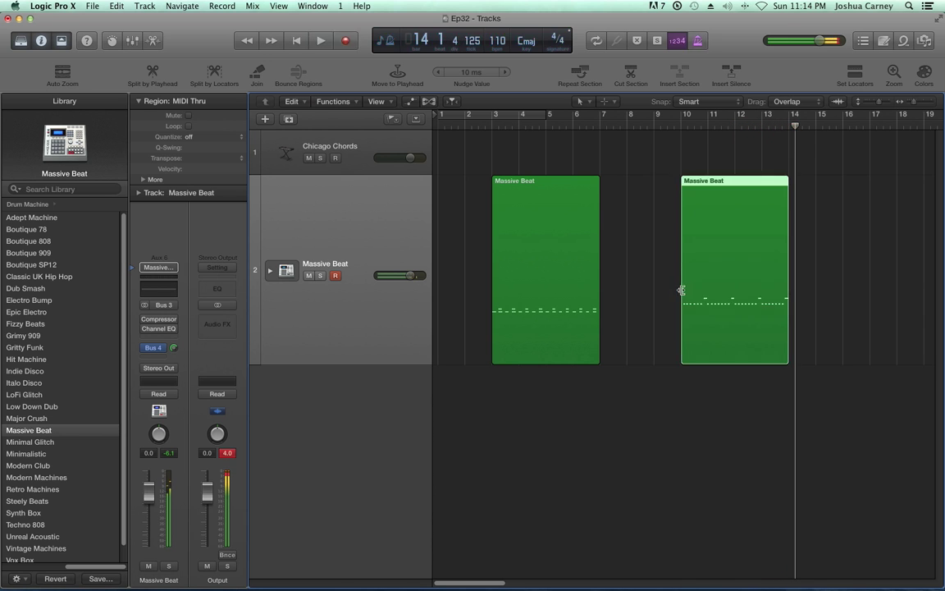
Step: Open the new Massive Beat region in the Piano Roll and quantize all its notes to 1/8 Note
double_click(755, 336)
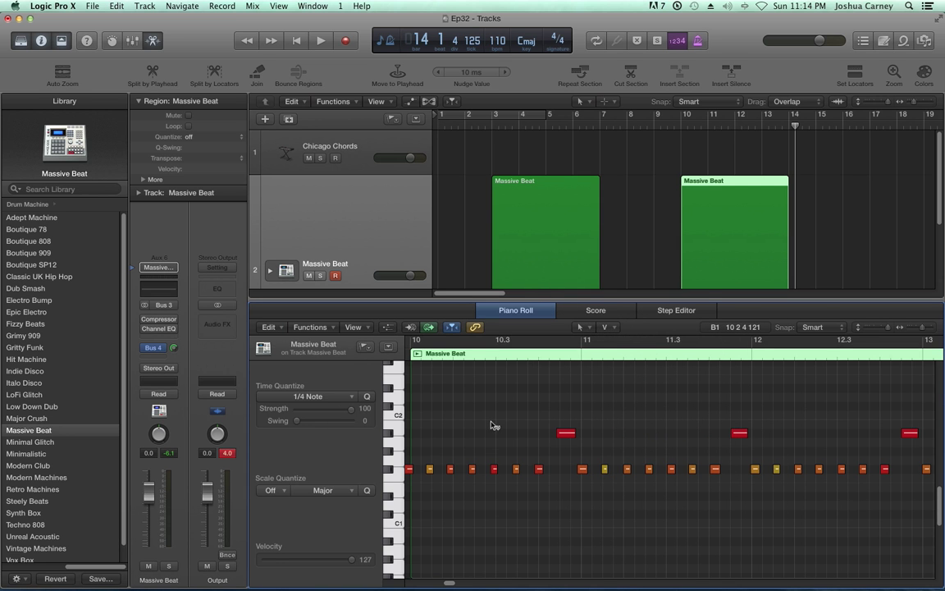
key("super+a")
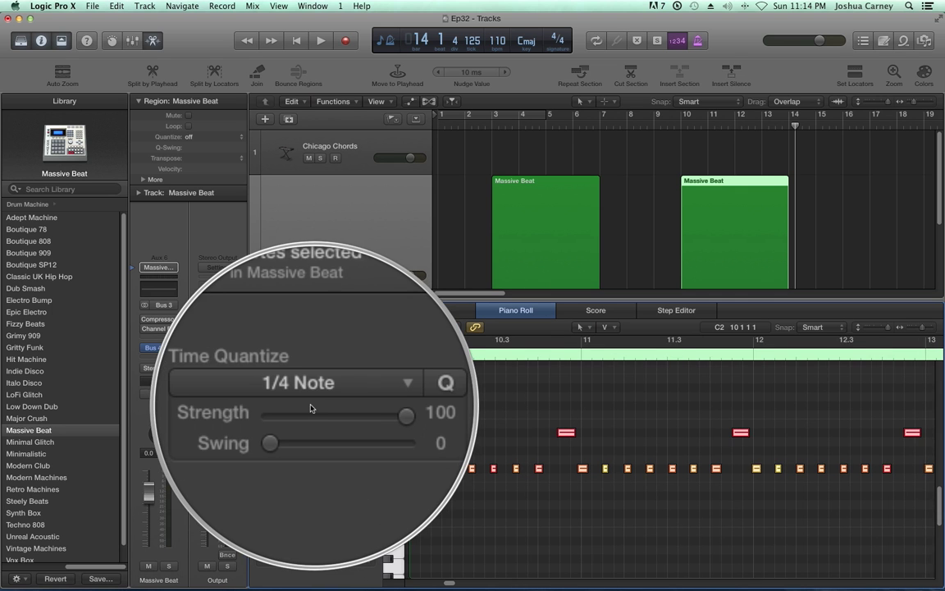
left_click(307, 397)
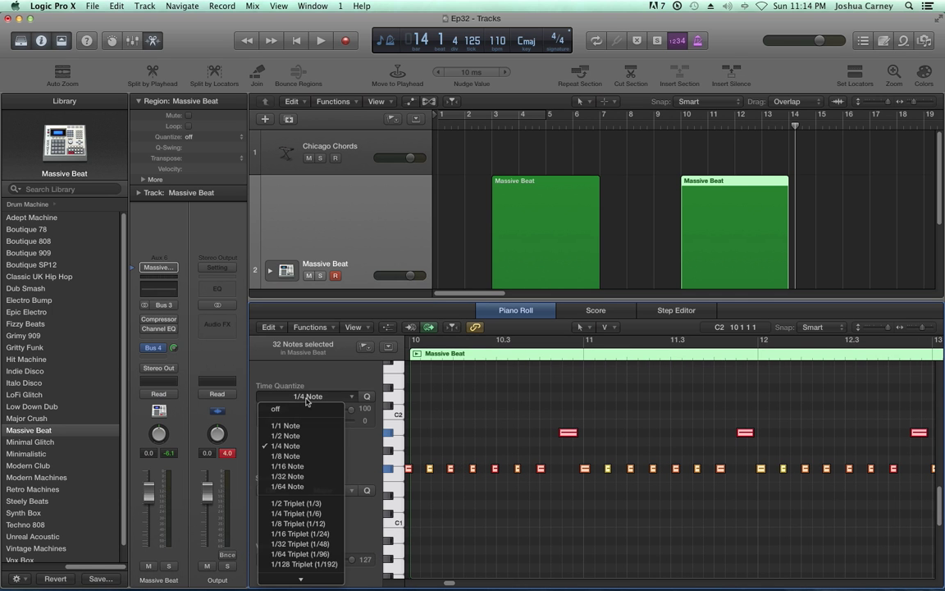
left_click(289, 457)
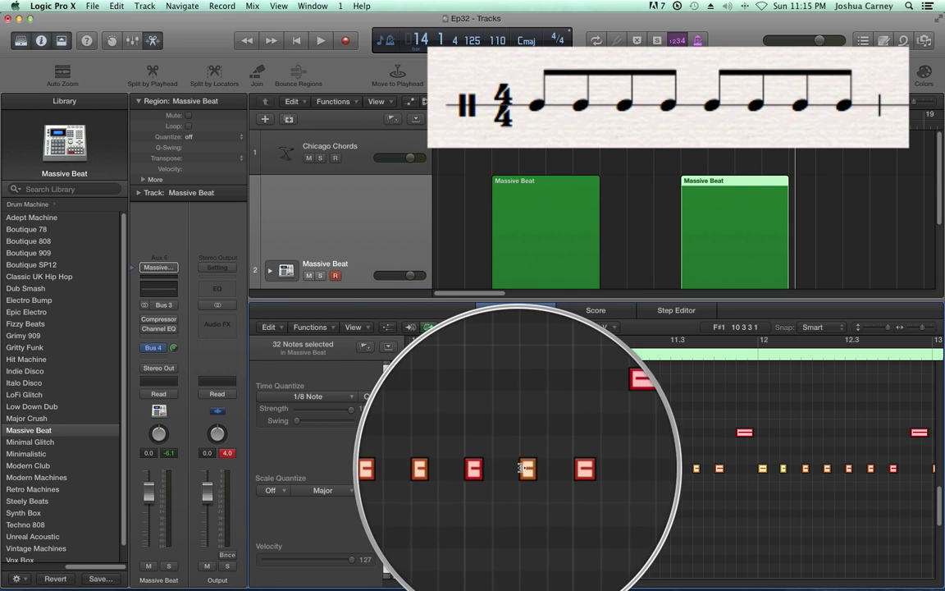
key("space")
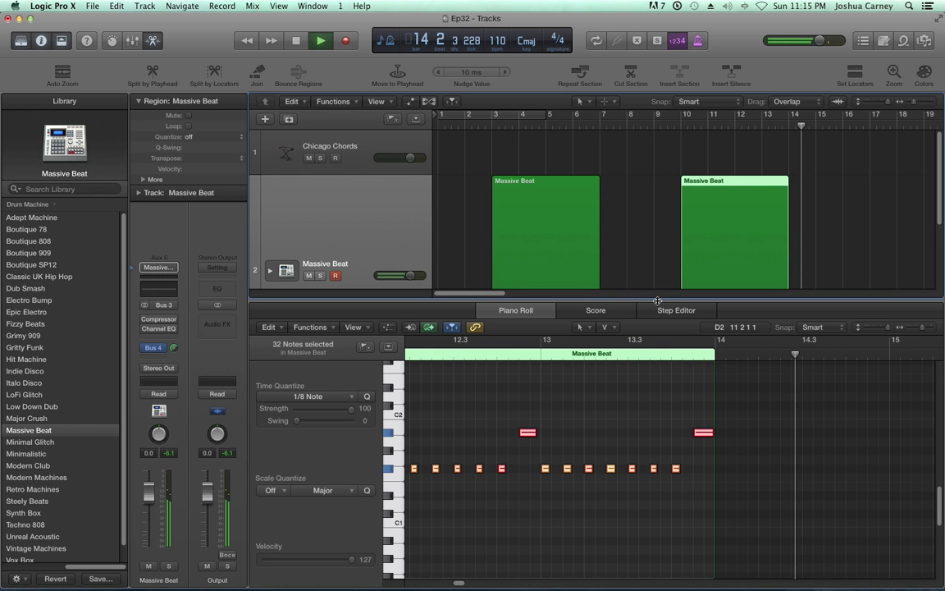
key("space")
left_click(473, 402)
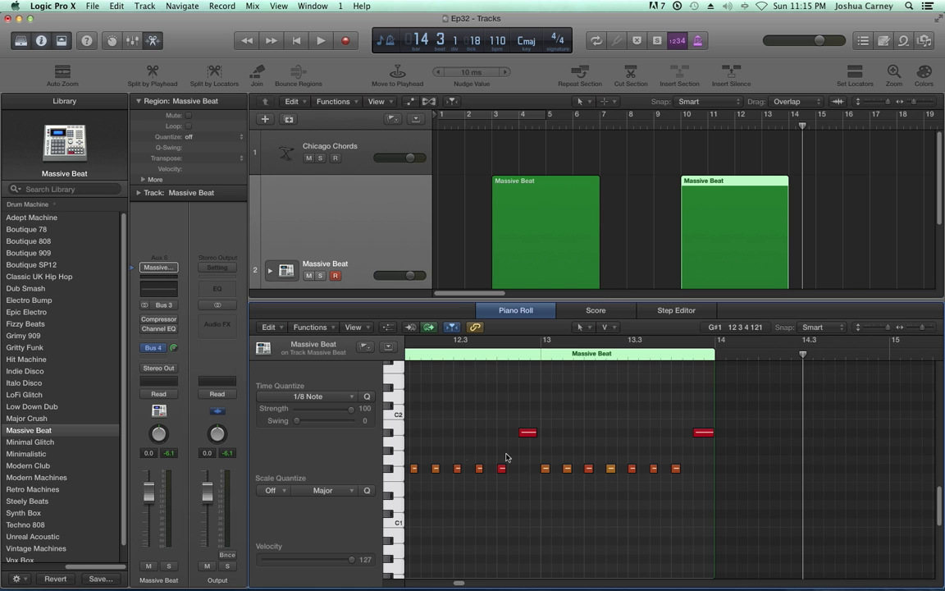
Step: Set Time Quantize to off, close the Piano Roll and clear the region selection
left_click(303, 396)
left_click(275, 346)
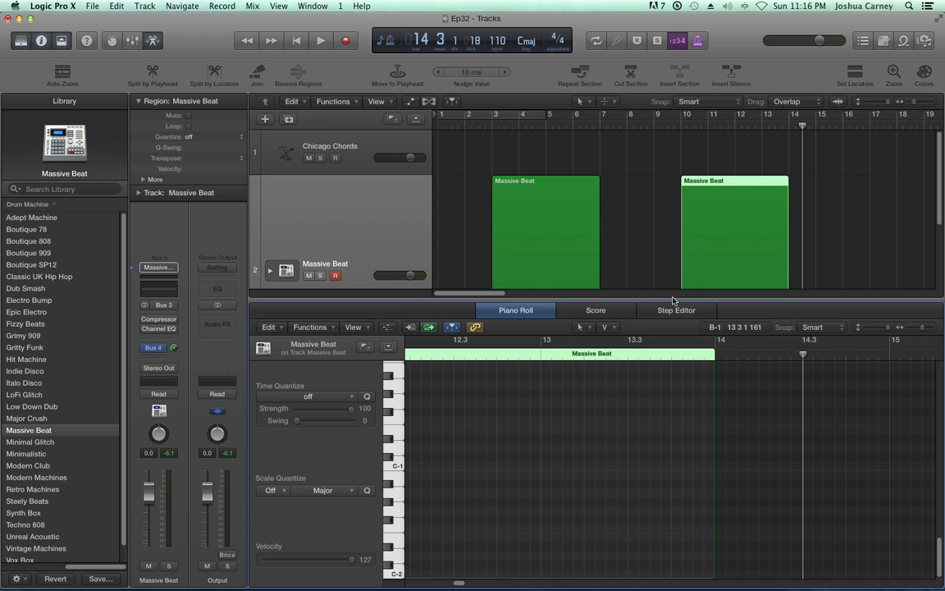
left_click(521, 309)
left_click(824, 225)
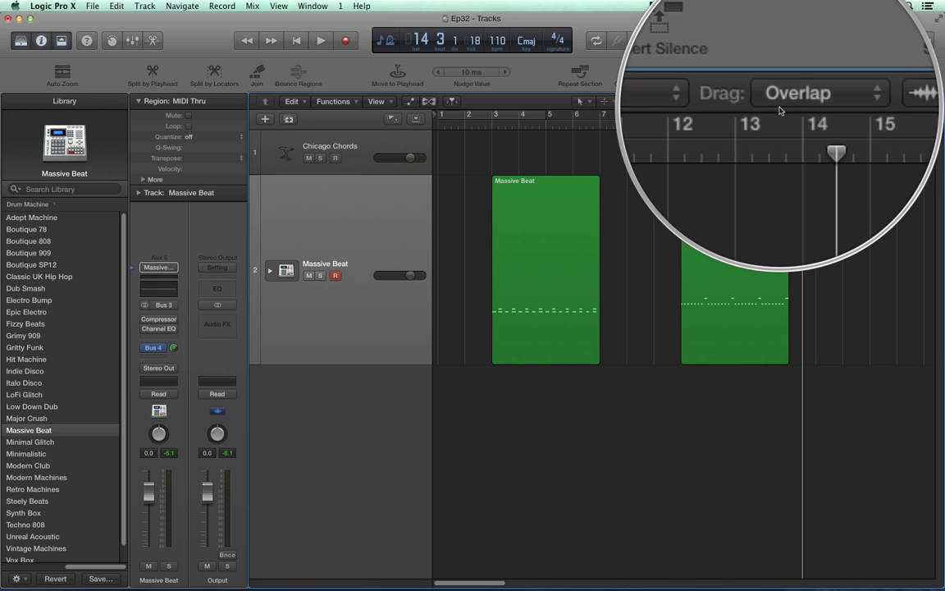
Step: Keep the Drag mode on Overlap and move the second Massive Beat region onto the first one at bar 3
left_click(785, 102)
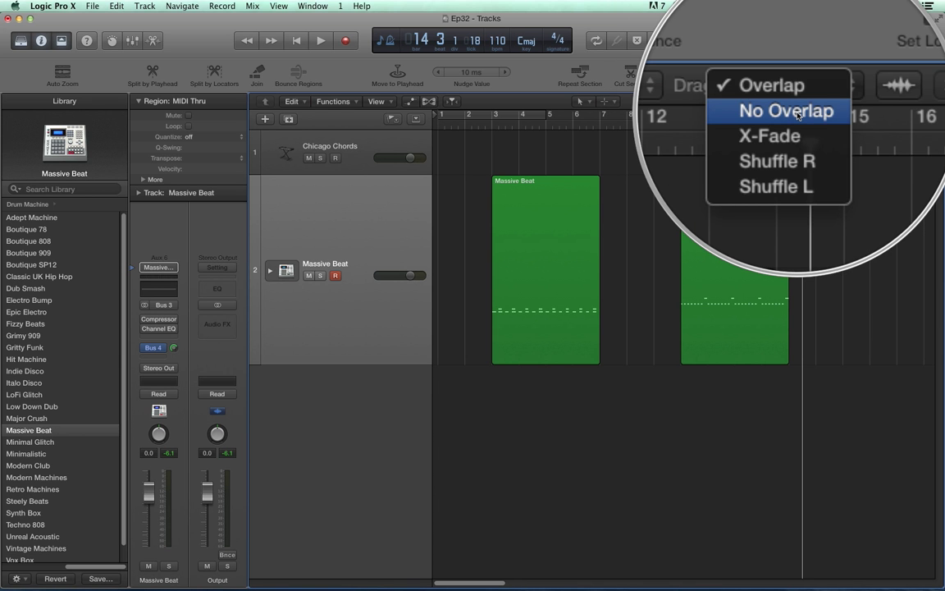
left_click(786, 101)
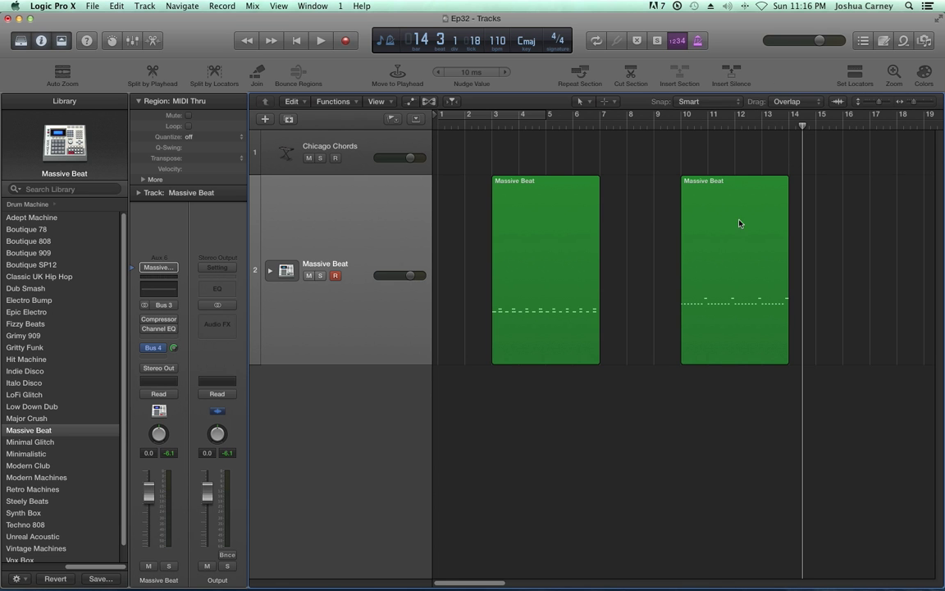
left_click_drag(736, 308, 545, 296)
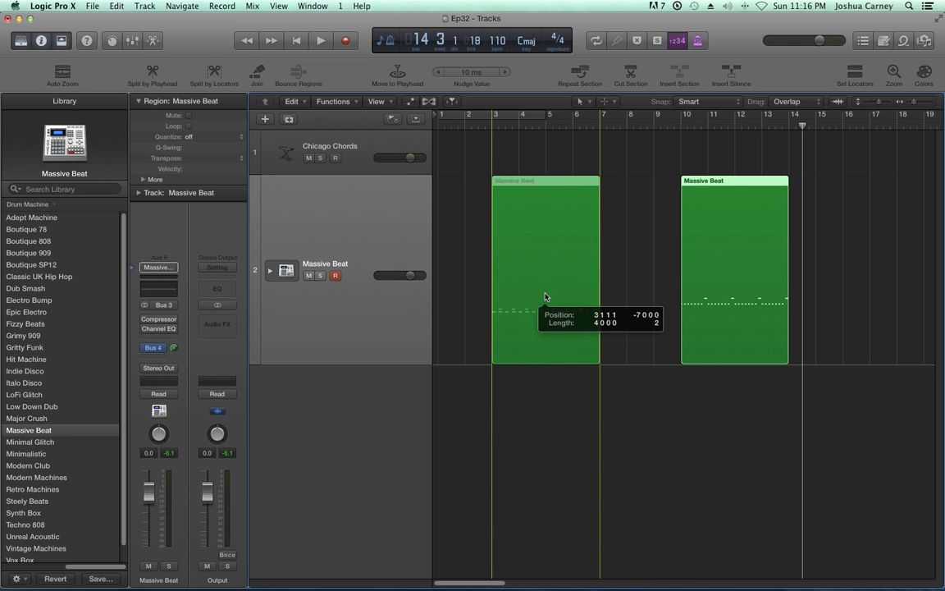
left_click_drag(545, 296, 545, 297)
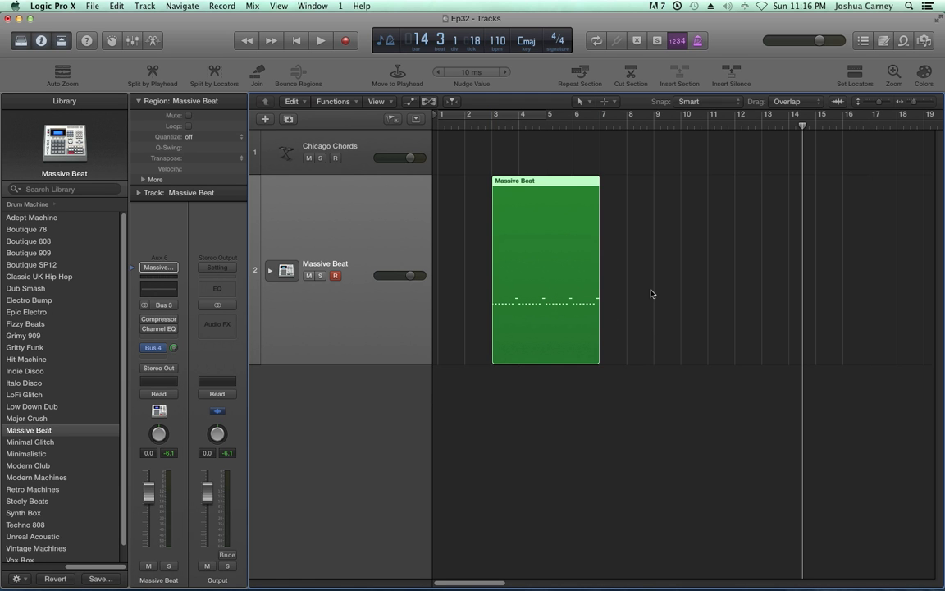
Step: Select both overlapping Massive Beat regions at bar 3 and join them into one region
left_click(690, 300)
left_click_drag(757, 240, 503, 480)
key("super+j")
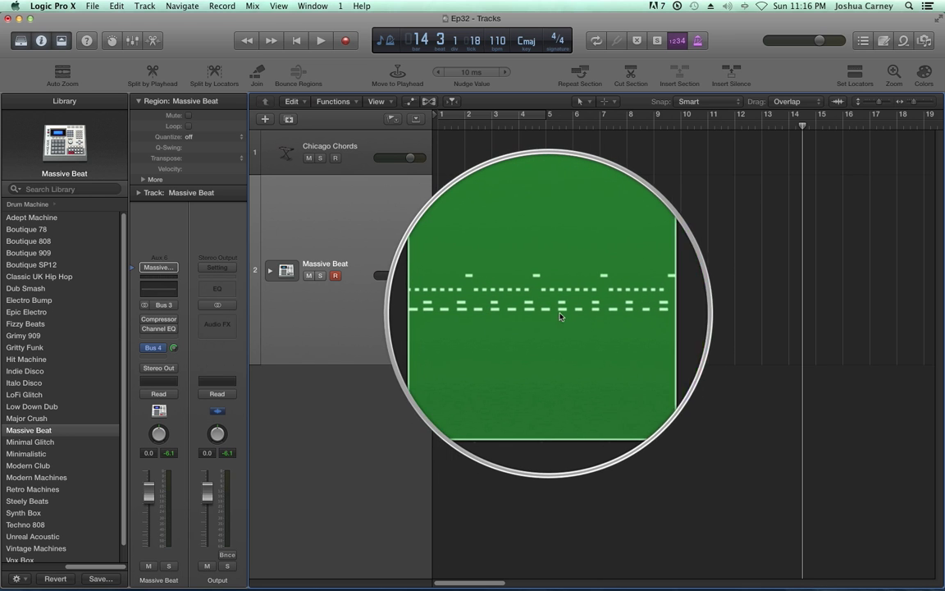
Step: Look up the other places that offer the Join command, including the region's Bounce and Join options
left_click(628, 316)
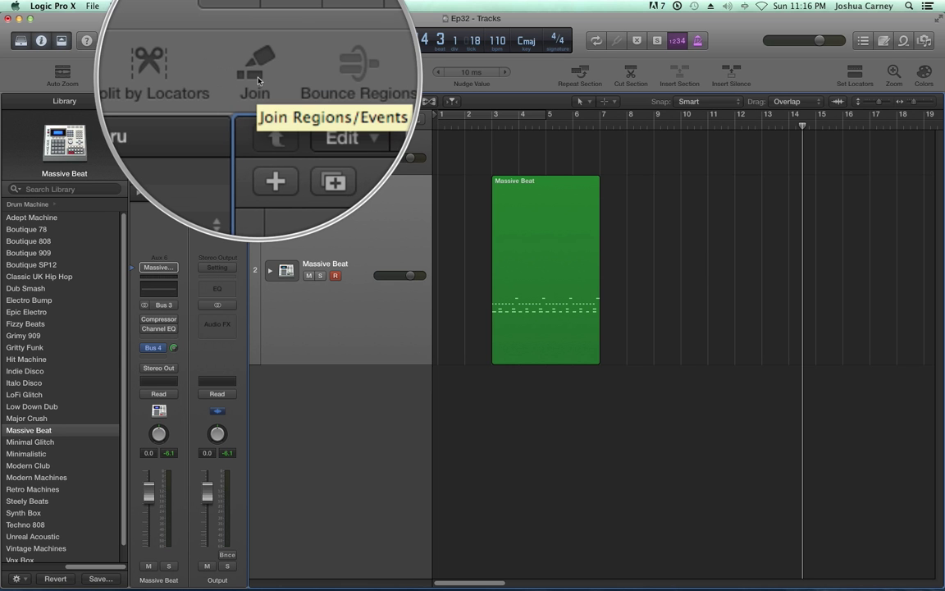
left_click(506, 233)
right_click(508, 232)
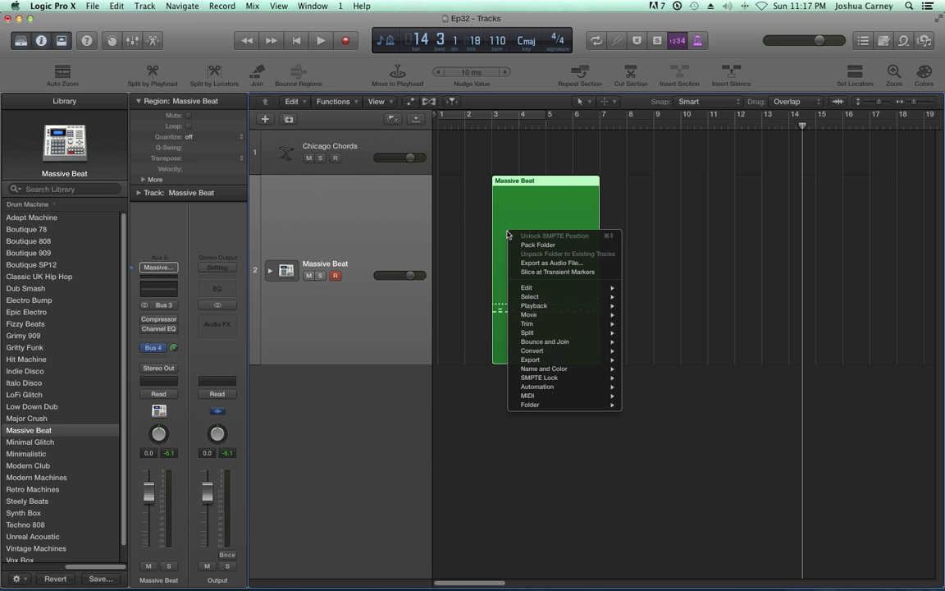
mouse_move(566, 342)
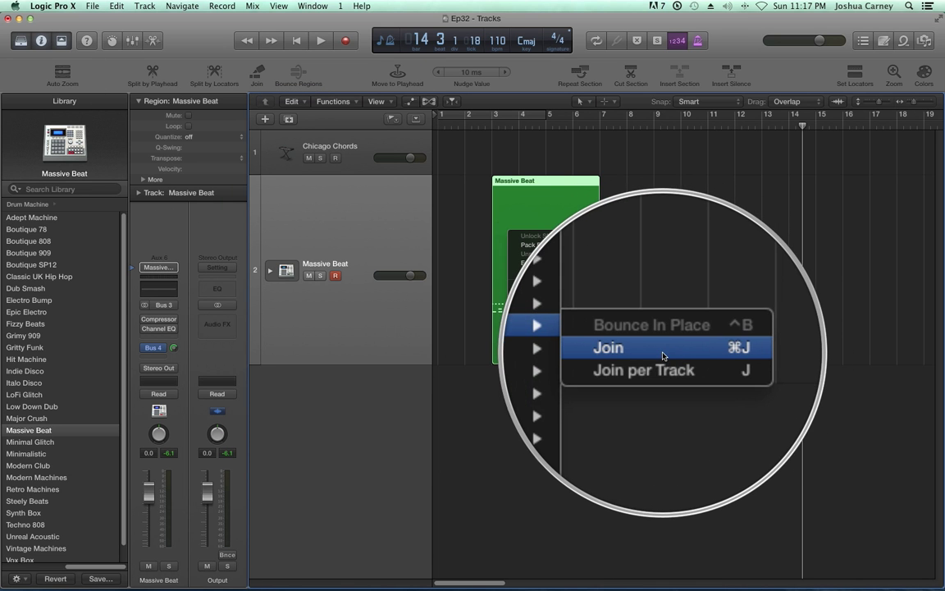
left_click(607, 319)
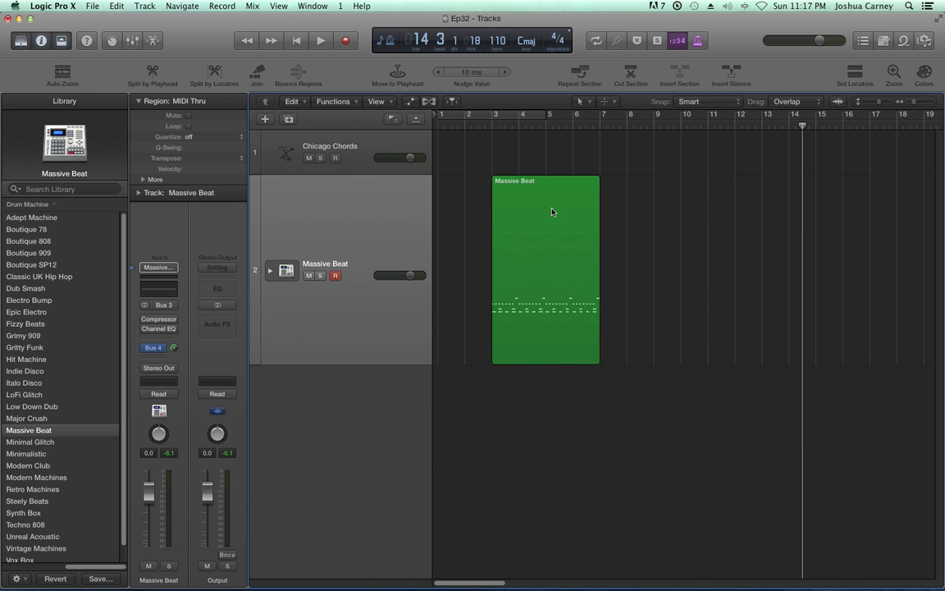
Step: Open the joined Massive Beat region in the Piano Roll and play it from just before bar 3
double_click(537, 243)
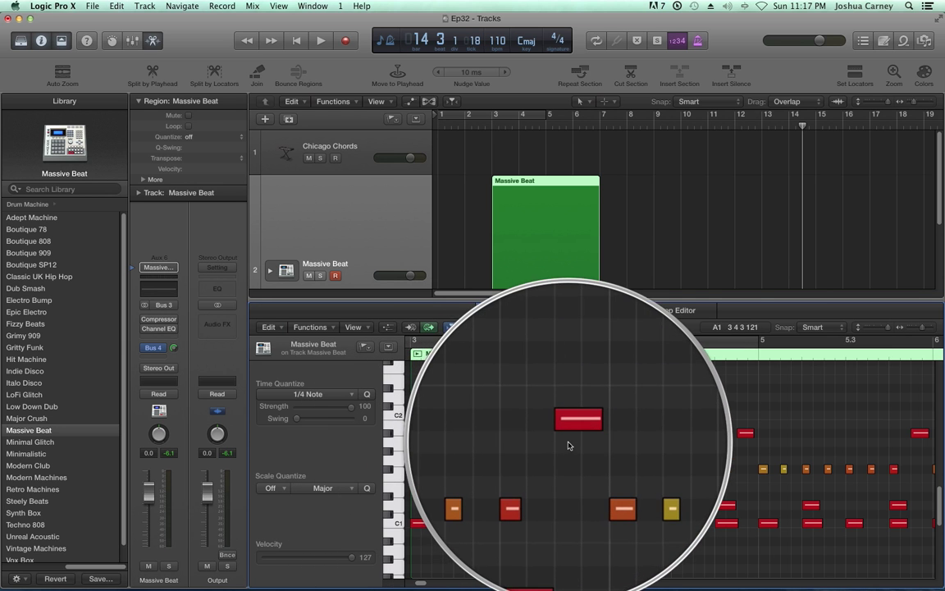
left_click(486, 126)
key("space")
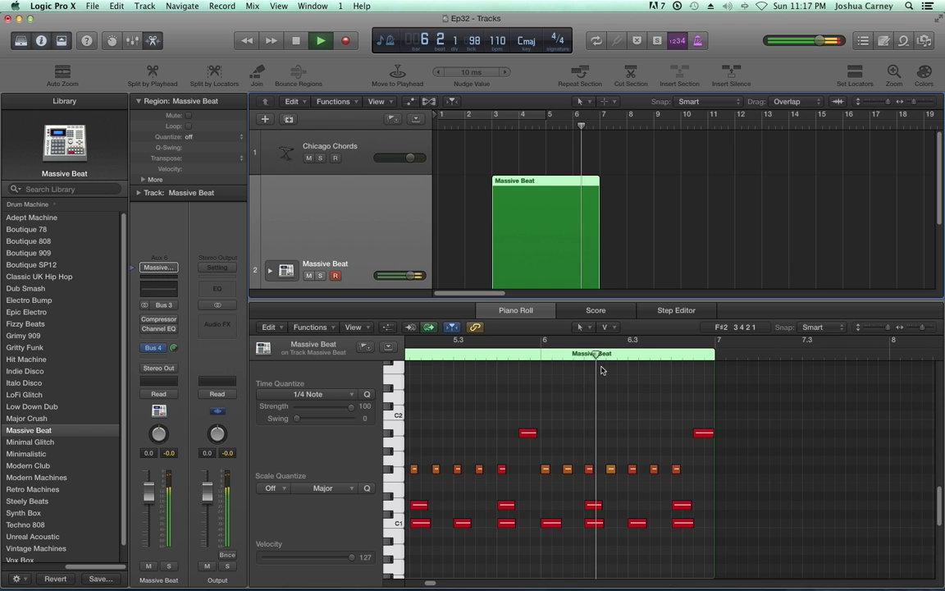
key("space")
left_click(551, 408)
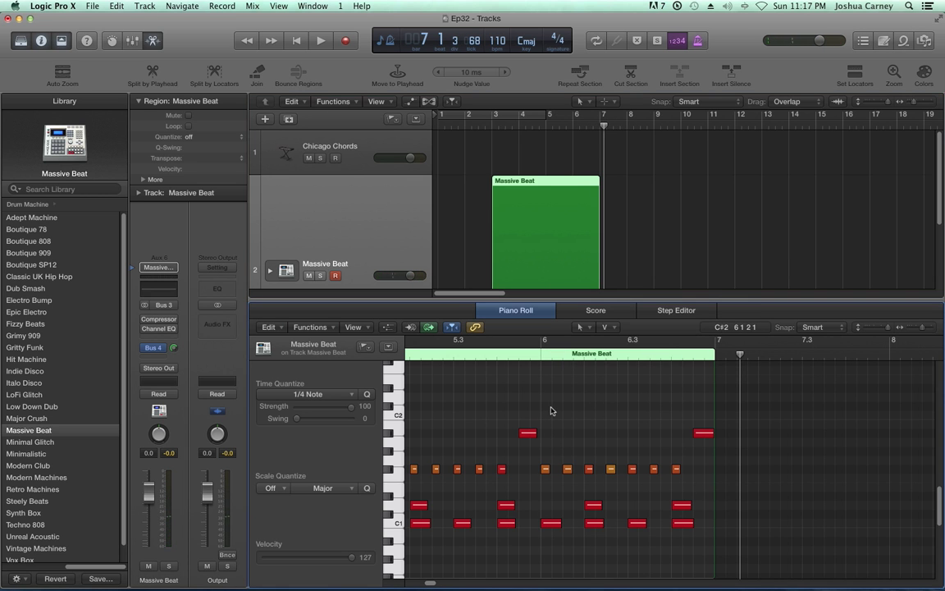
Step: Review the triplet and swing choices of Time Quantize without changing the 1/4 Note setting
left_click(332, 394)
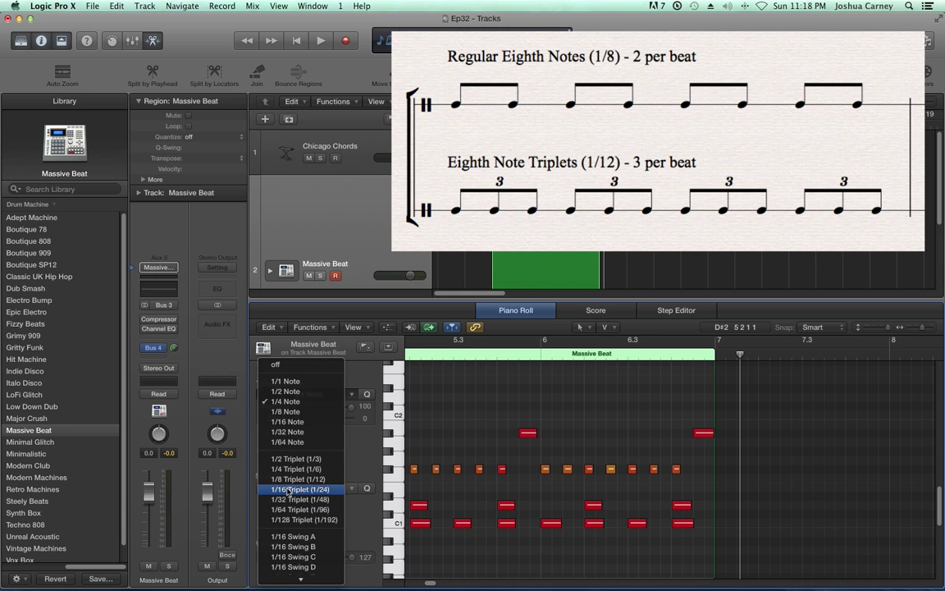
left_click(643, 258)
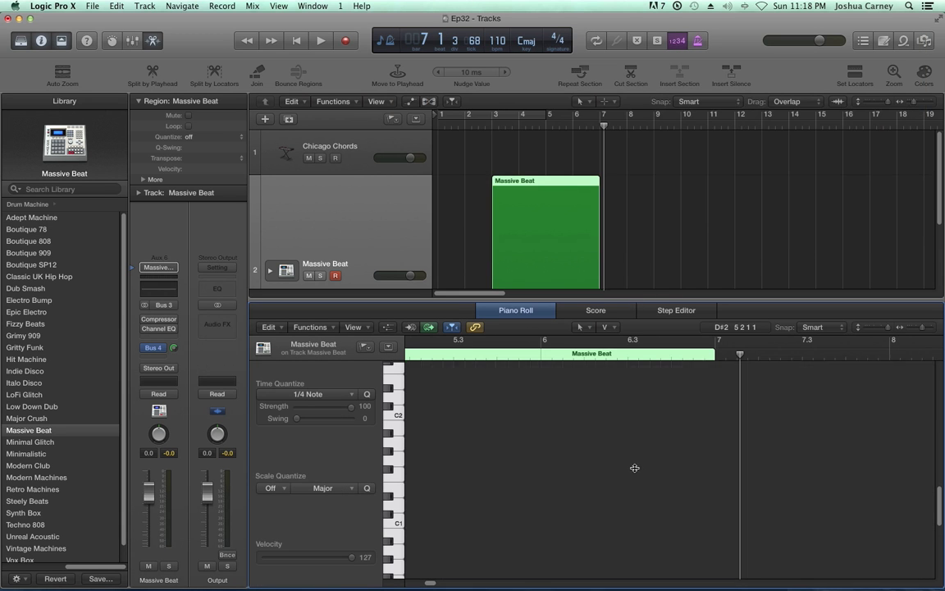
Step: Close the Piano Roll and delete the joined Massive Beat region from the track
left_click_drag(635, 300, 654, 585)
key("Delete")
Step: Return the playhead to the project start and set the tempo to 100
key("Return")
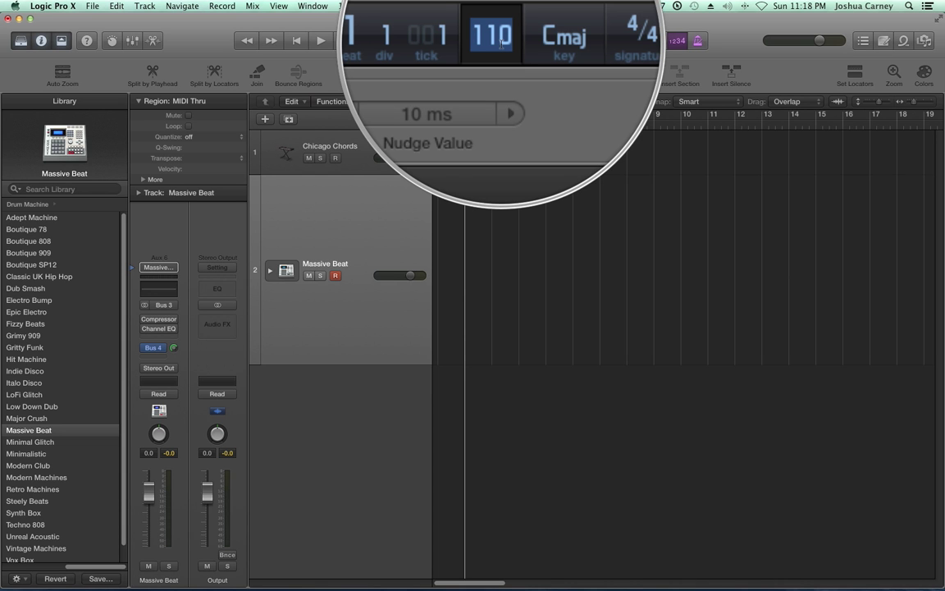
type("100")
key("Return")
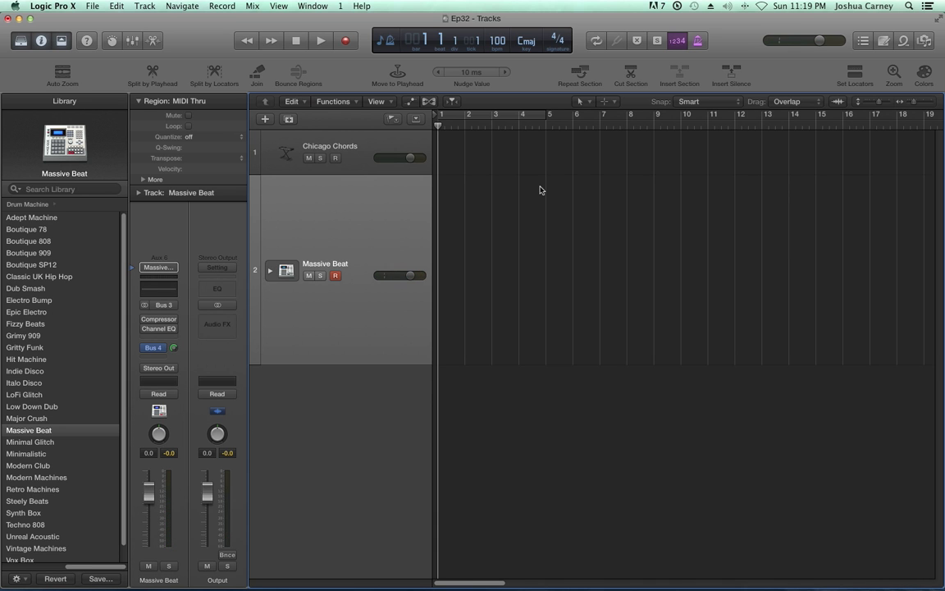
Step: Record a new drum pattern on the Massive Beat track until about bar 6 and open its region in the Piano Roll
key("r")
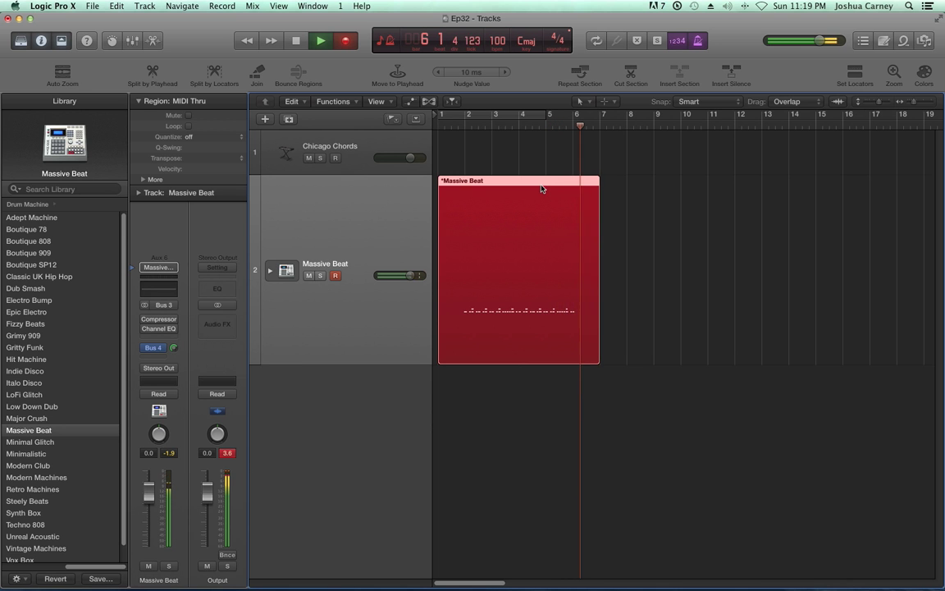
key("space")
left_click(541, 189)
left_click(679, 259)
left_click(561, 247)
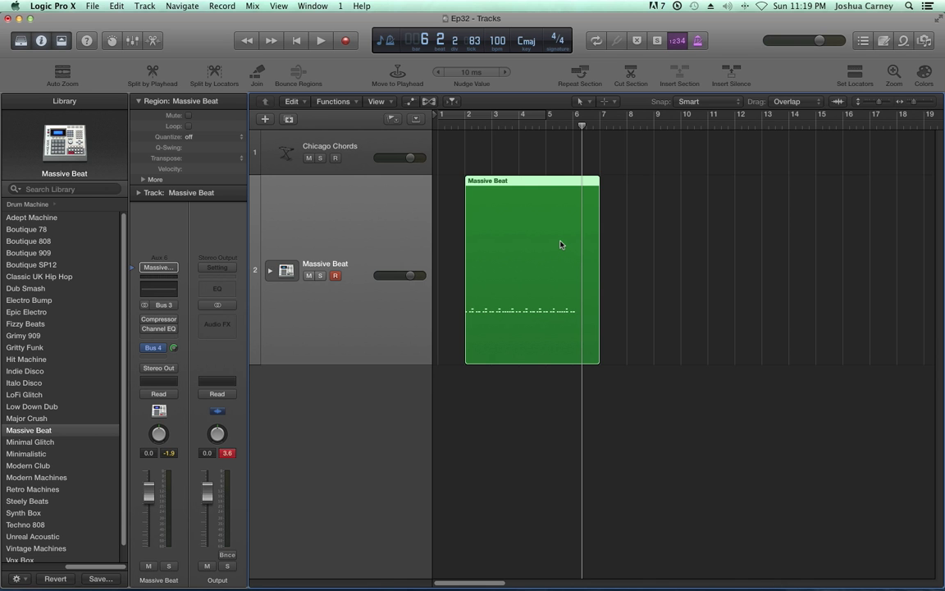
double_click(561, 244)
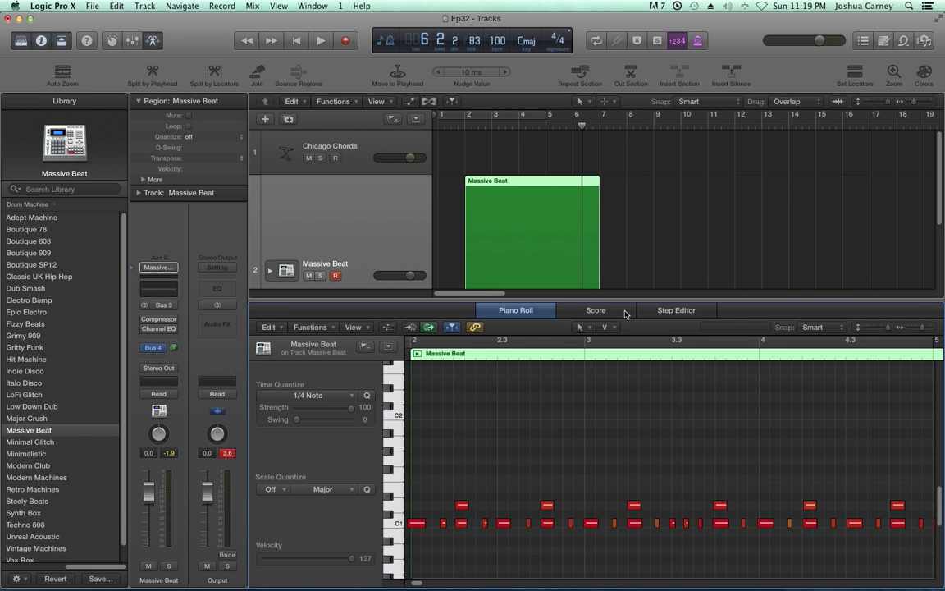
scroll(584, 492, "down", 3)
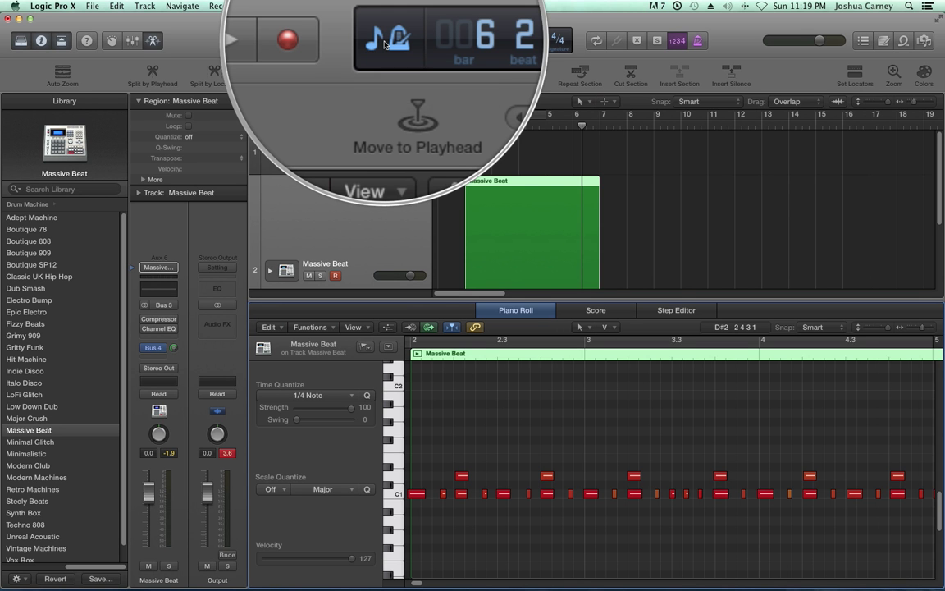
Step: Switch the control bar display to Custom and set its grid division to /12
left_click(384, 41)
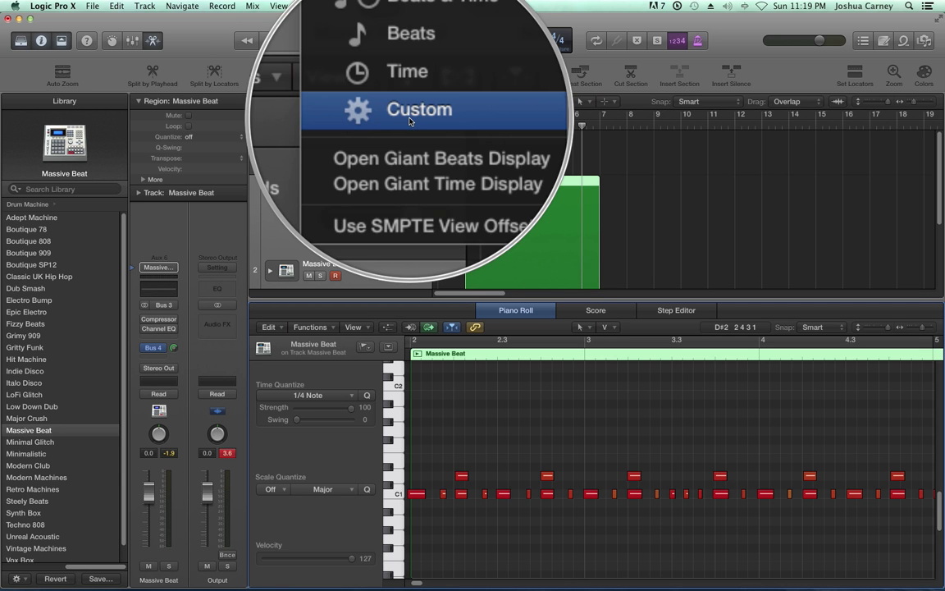
left_click(410, 115)
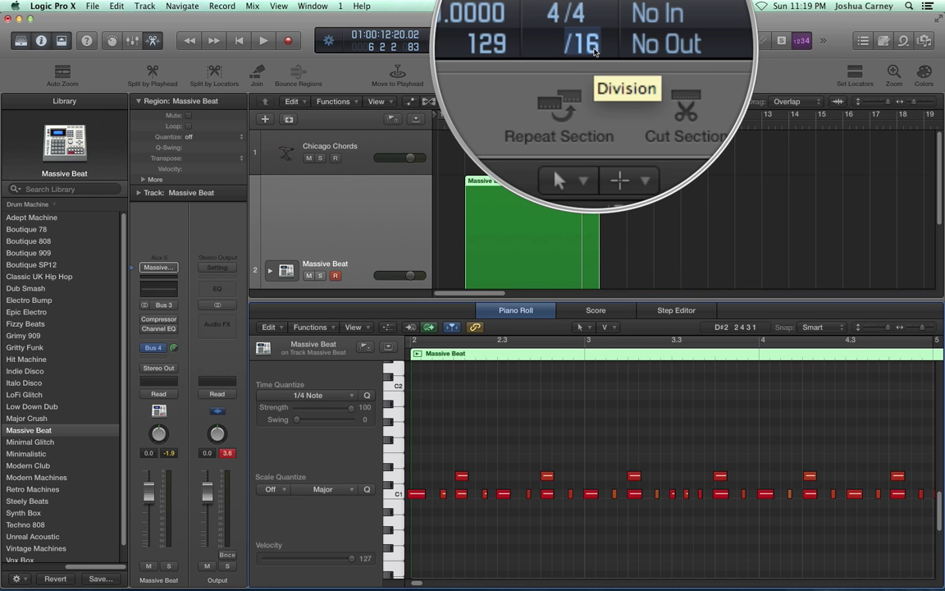
left_click(593, 47)
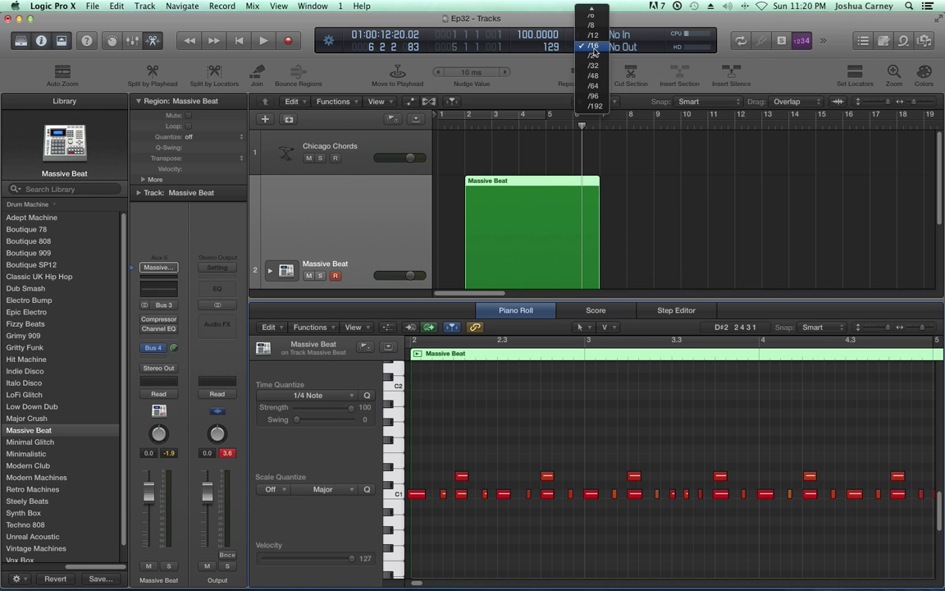
left_click(593, 35)
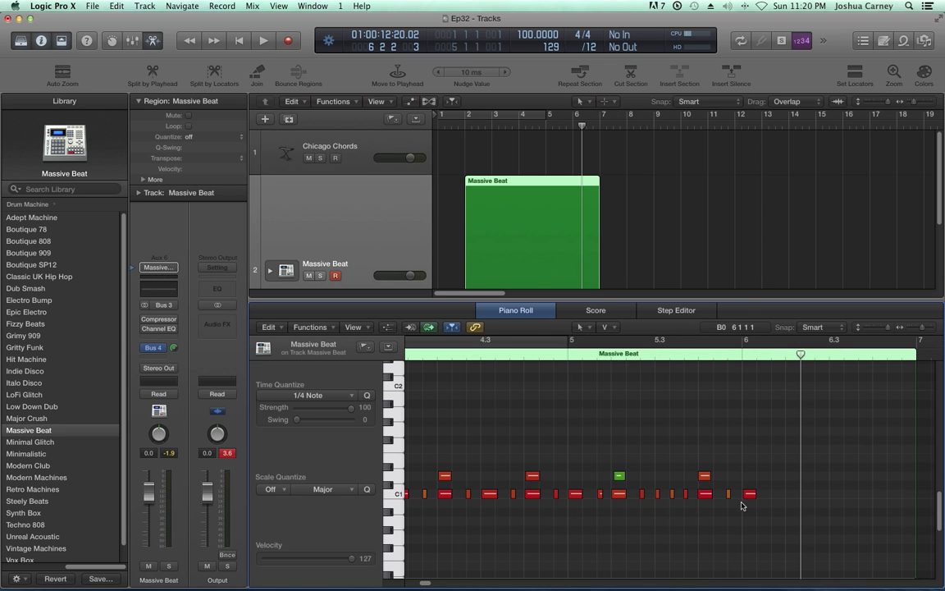
Step: Select all notes of the Massive Beat region in the Piano Roll and set their Time Quantize to 1/8 Triplet (1/12)
scroll(708, 517, "left", 5)
scroll(707, 522, "left", 5)
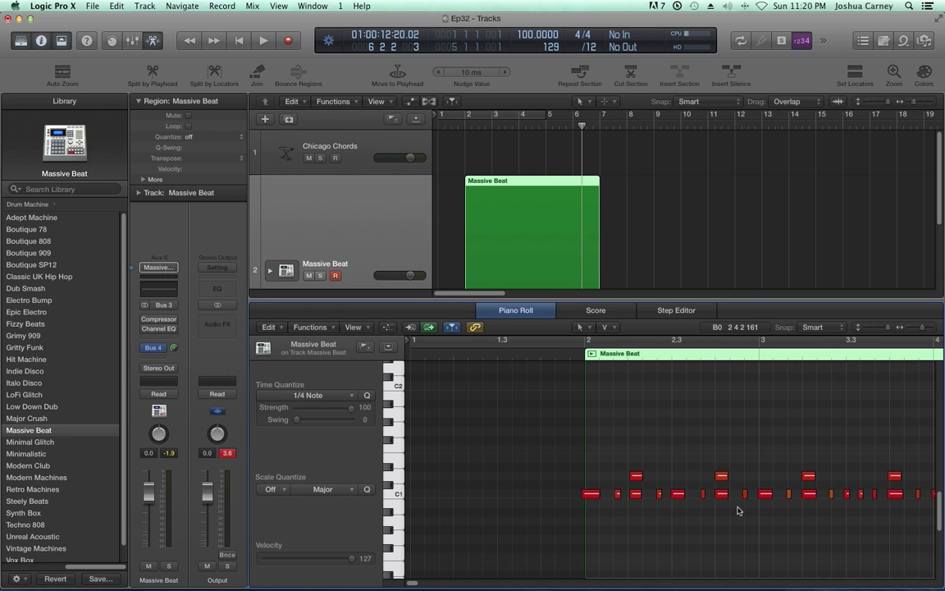
left_click(938, 329)
left_click(933, 332)
scroll(816, 472, "right", 6)
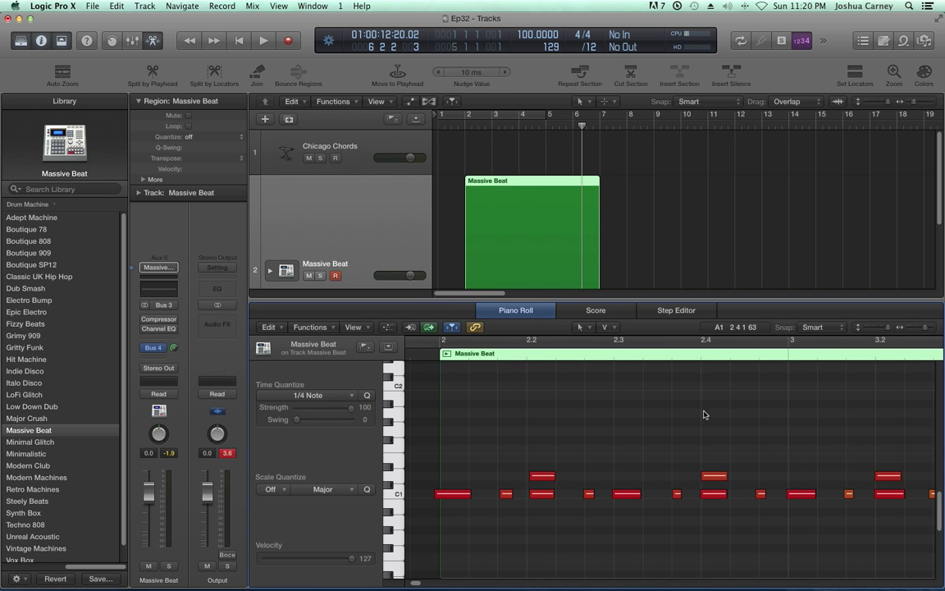
key("super+a")
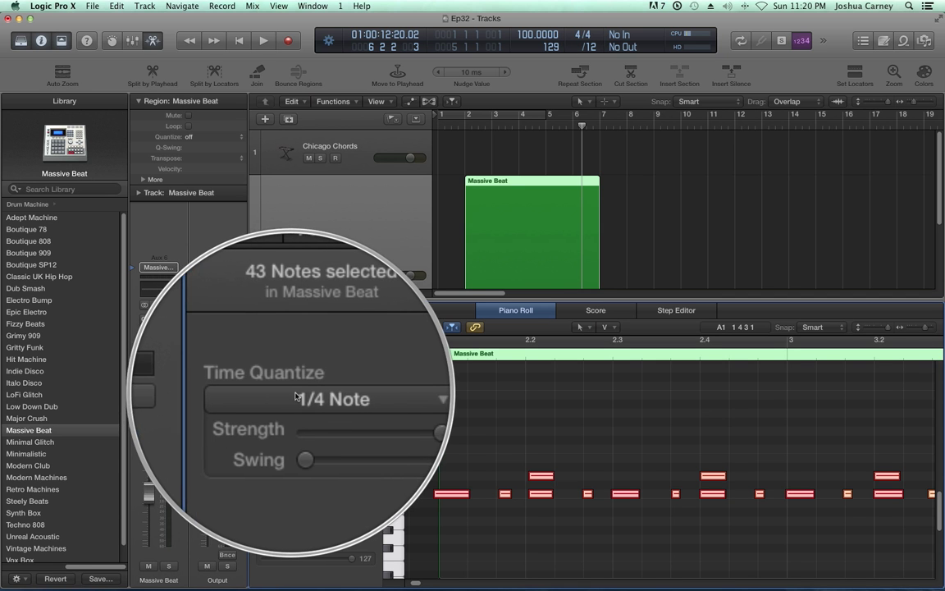
left_click(295, 395)
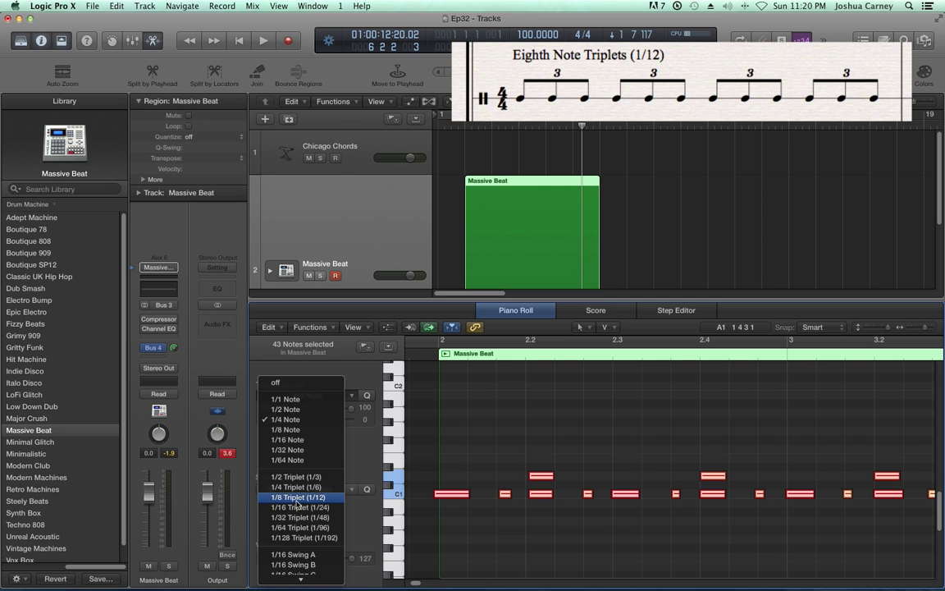
left_click(297, 497)
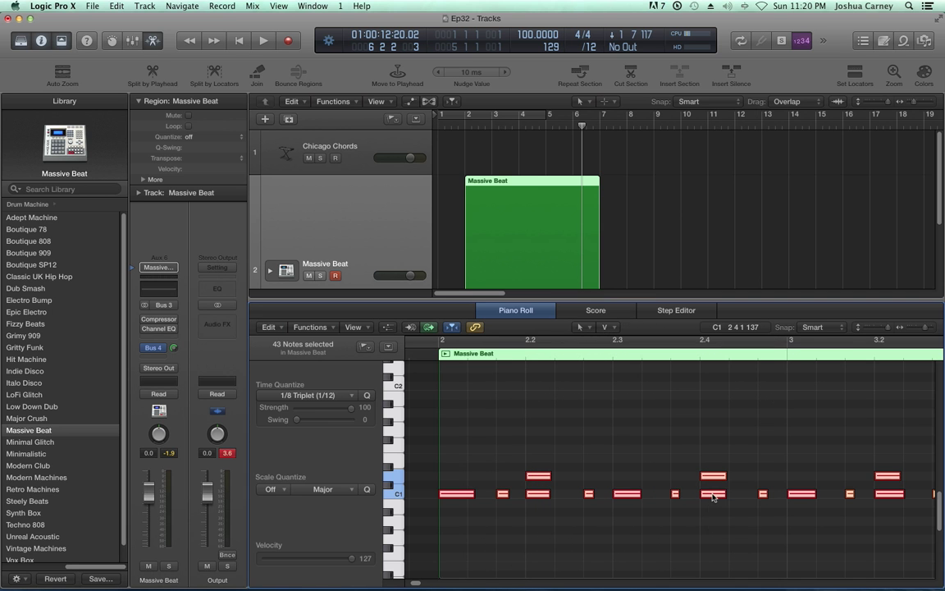
Step: Play the triplet-quantized region from bar 2 to about bar 6 and close the Piano Roll
left_click(462, 126)
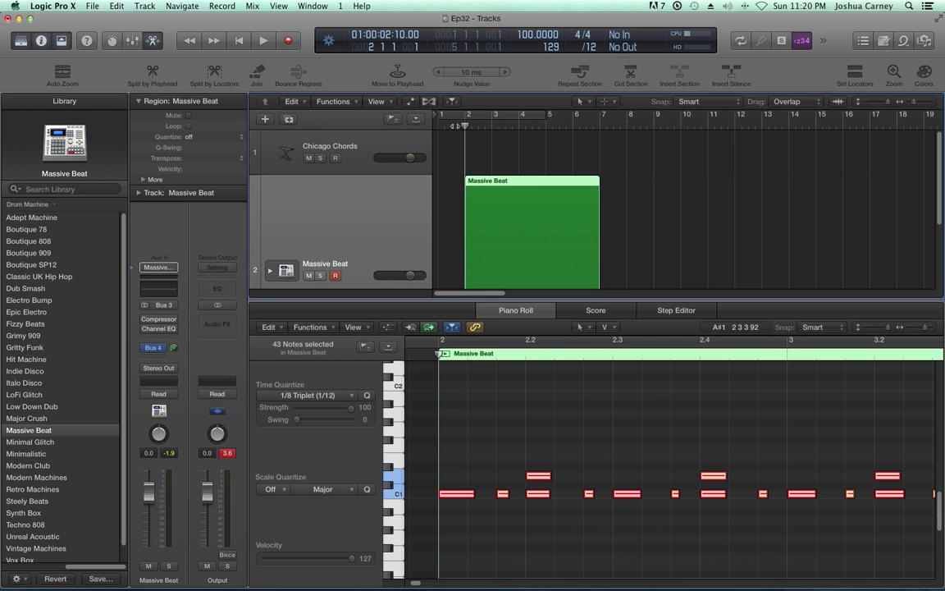
key("space")
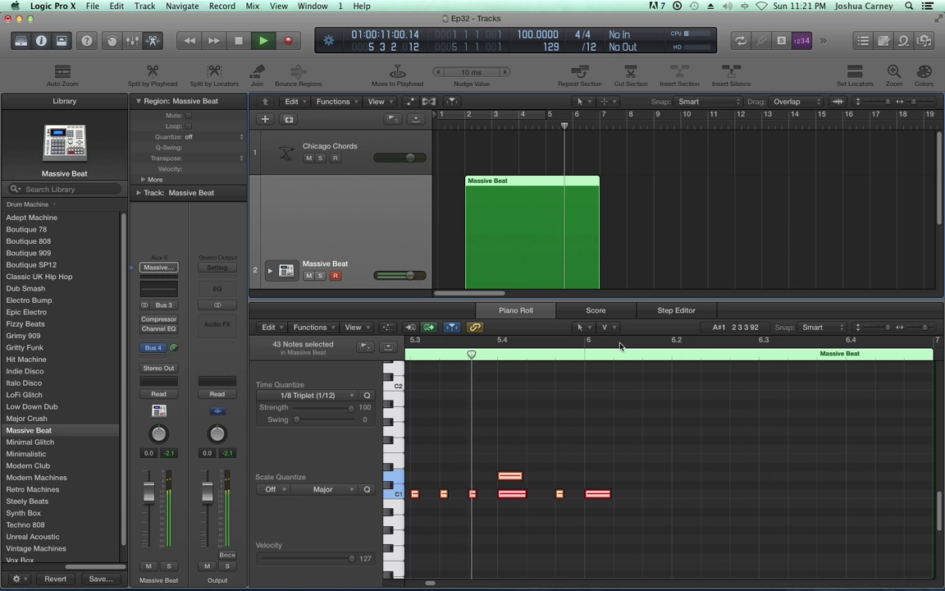
key("space")
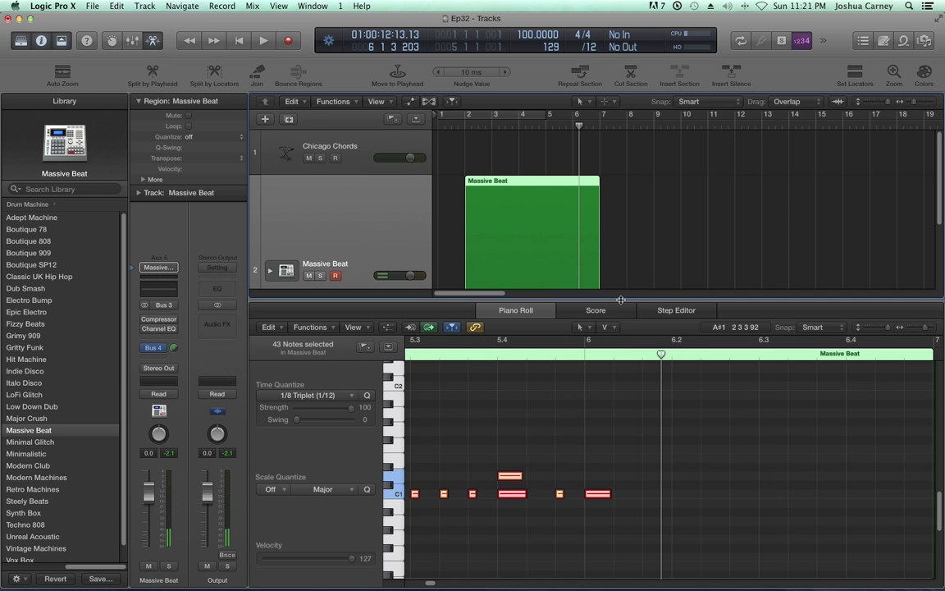
key("p")
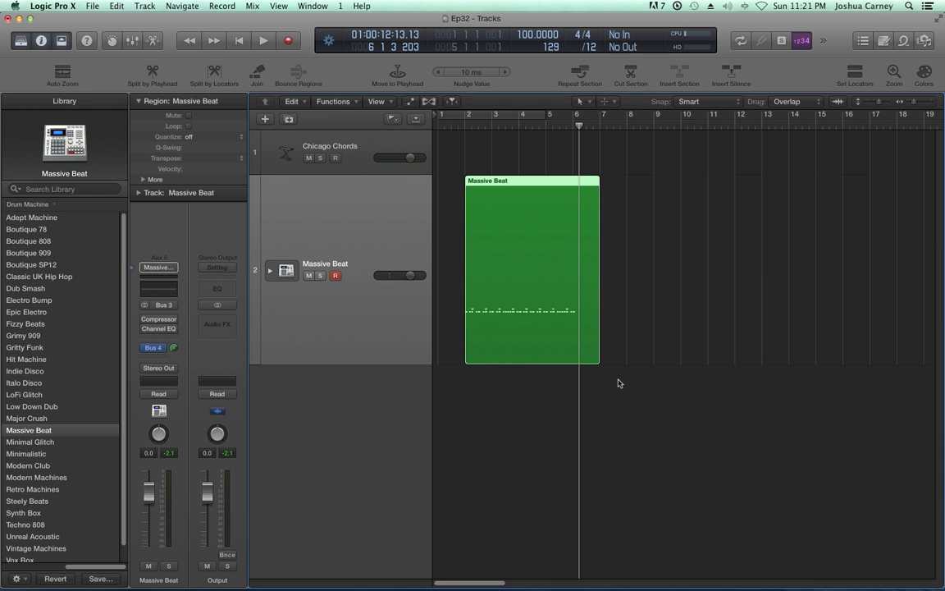
Step: Record a second pattern on the Massive Beat track from bar 9 until about bar 12
left_click(634, 220)
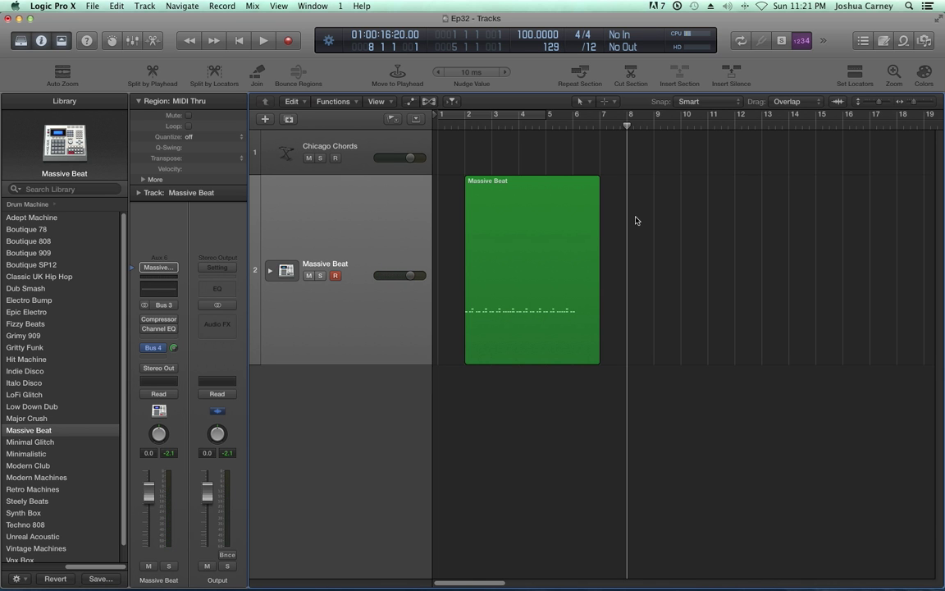
key("period")
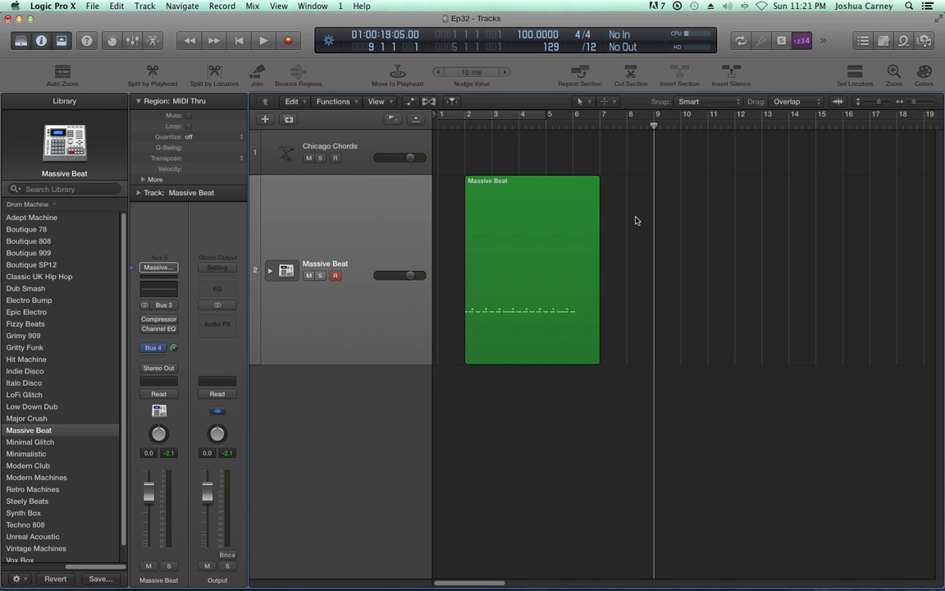
key("r")
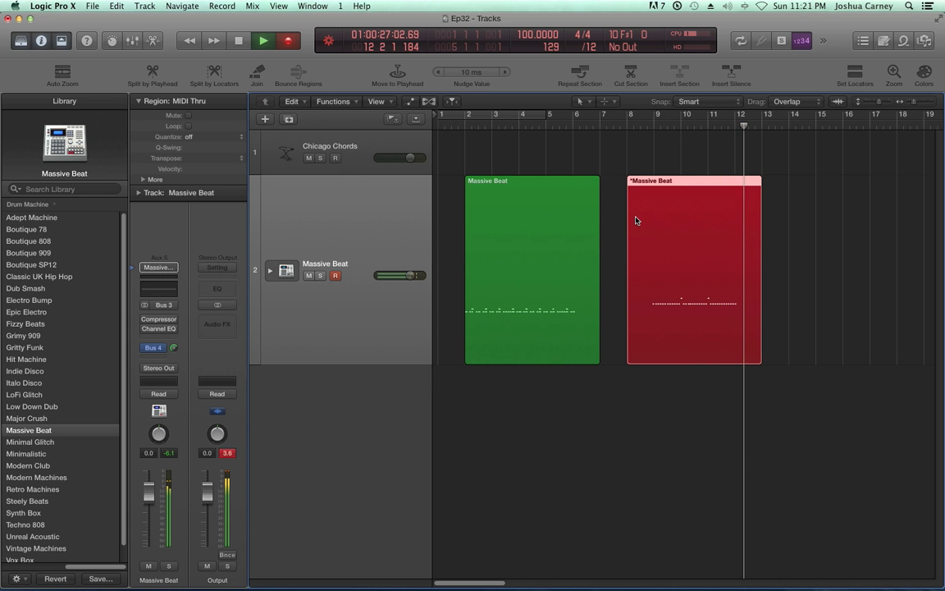
key("space")
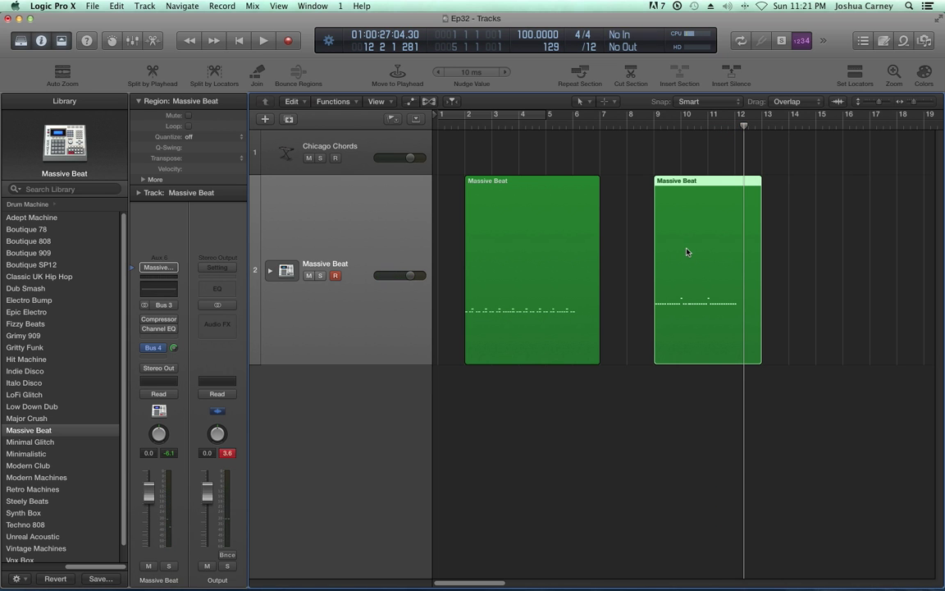
Step: Open the new region at bar 9 in the Piano Roll and quantize all its notes to 1/8 Triplet (1/12)
double_click(686, 251)
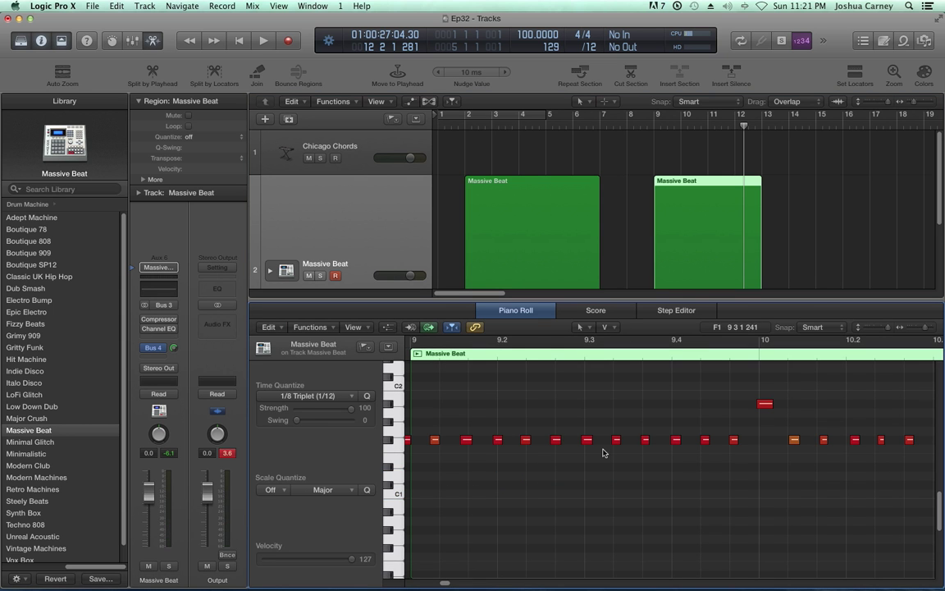
key("super+a")
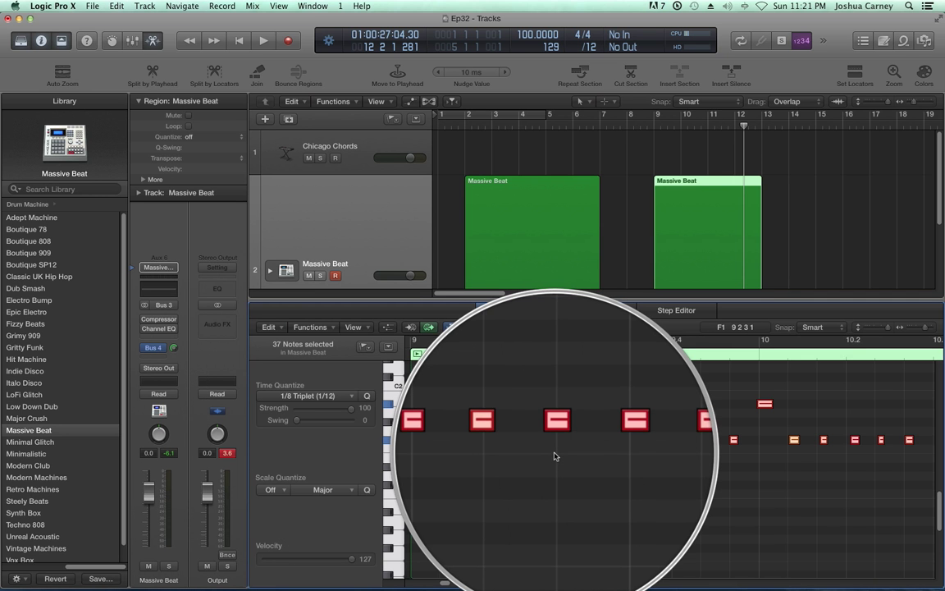
key("q")
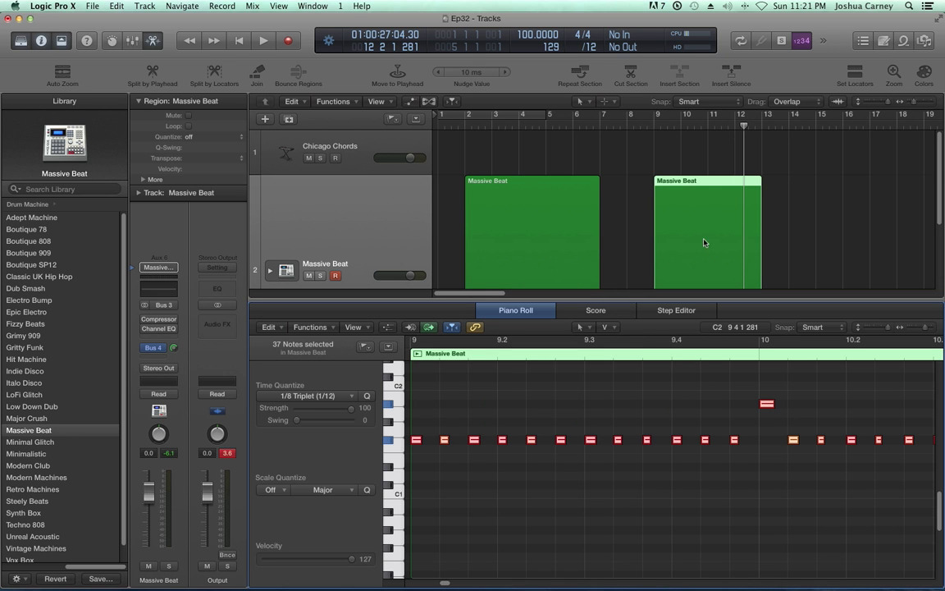
Step: Play the quantized second region from bar 9 and close the Piano Roll
left_click(650, 129)
key("space")
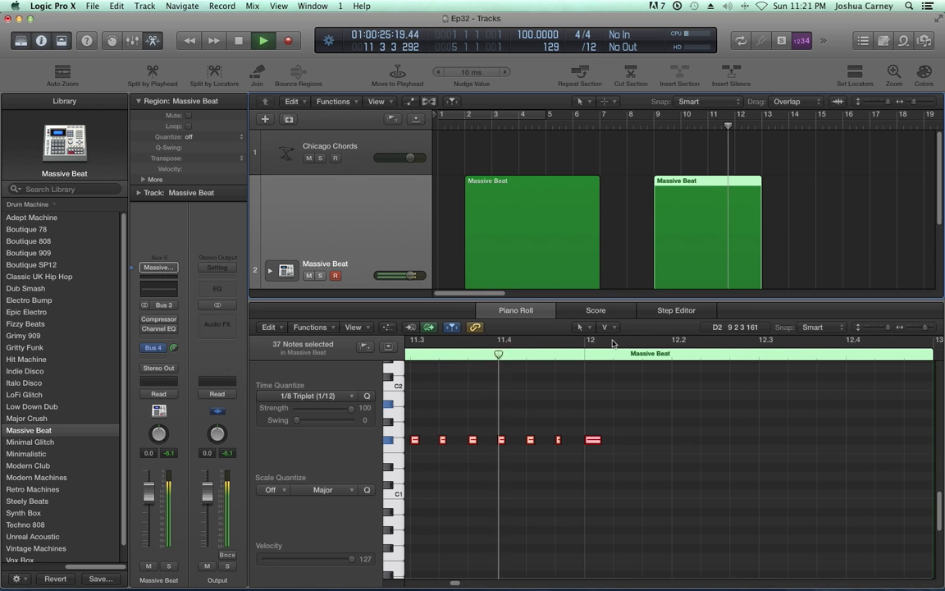
key("space")
left_click_drag(618, 299, 602, 590)
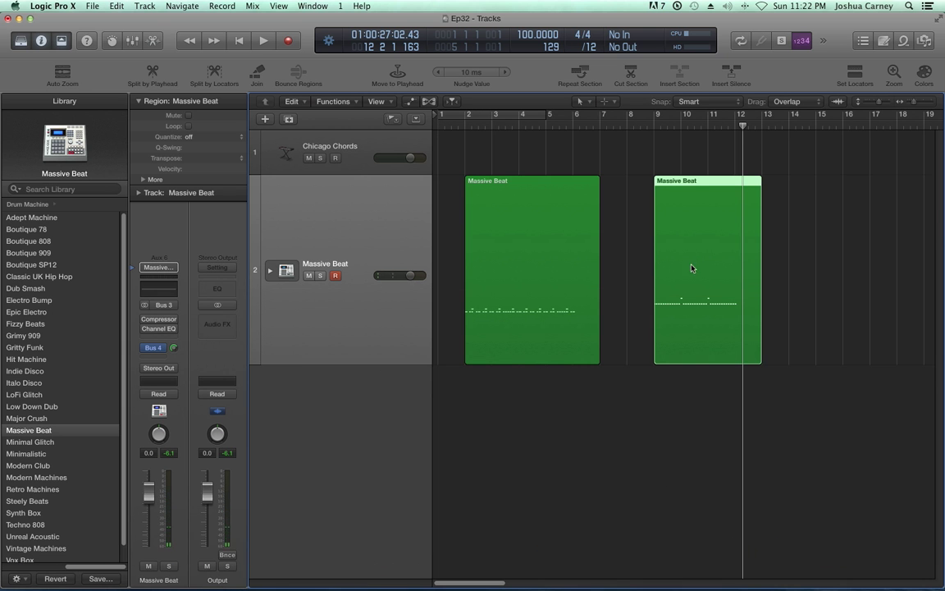
Step: Move the second region onto the first at bar 2 and join both Massive Beat regions
left_click_drag(688, 252, 499, 253)
left_click_drag(661, 202, 498, 297)
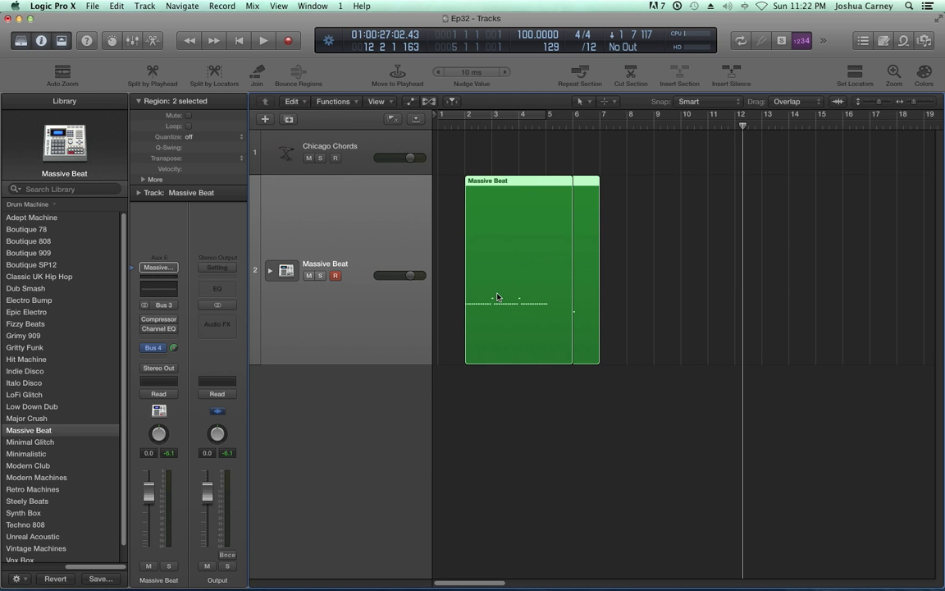
key("super+j")
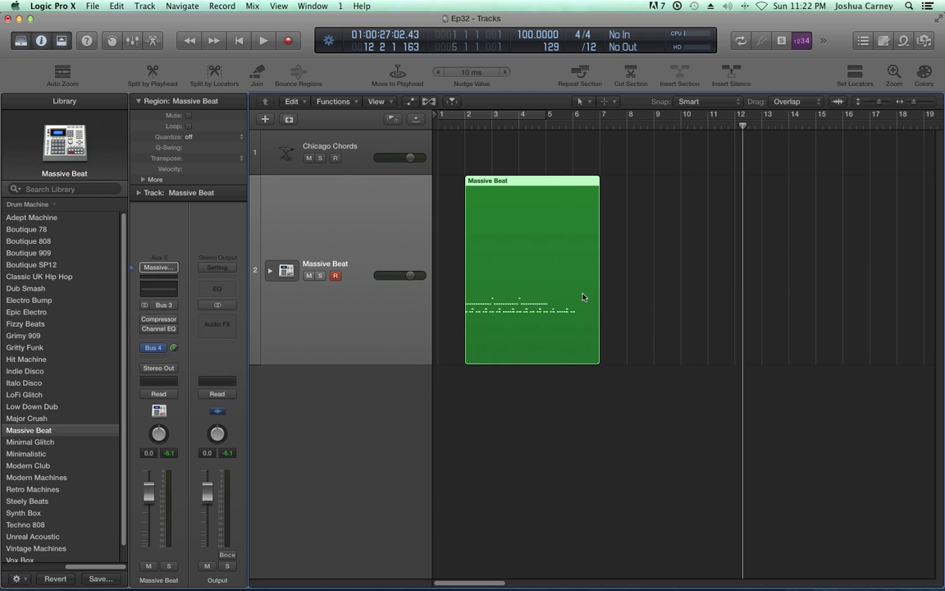
Step: Cut the joined Massive Beat region so it ends at bar 6
left_click(697, 228)
left_click_drag(708, 296, 573, 345)
key("Delete")
left_click(547, 295)
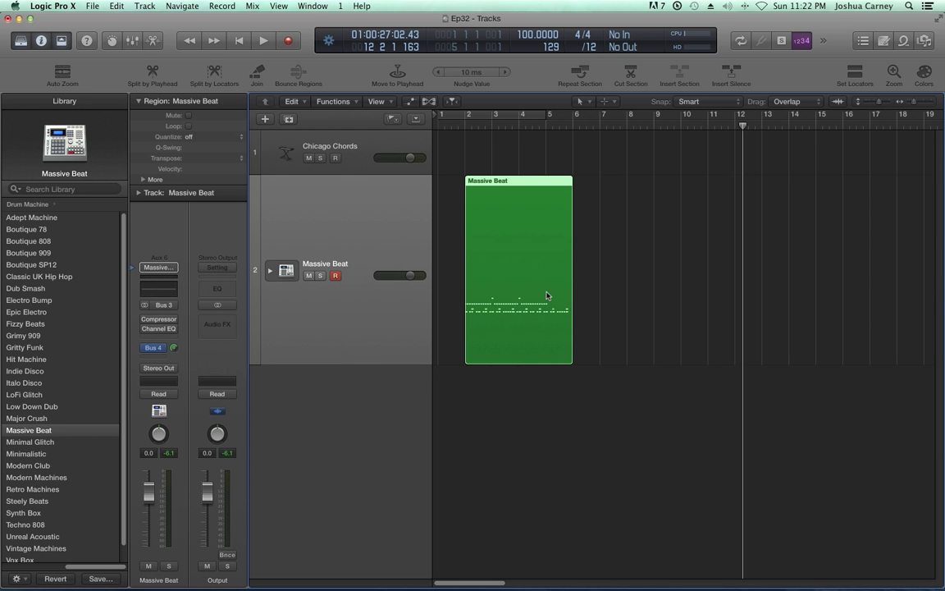
Step: Open the joined region in the Piano Roll and play it from bar 2 to about bar 5
double_click(548, 296)
left_click(462, 125)
key("space")
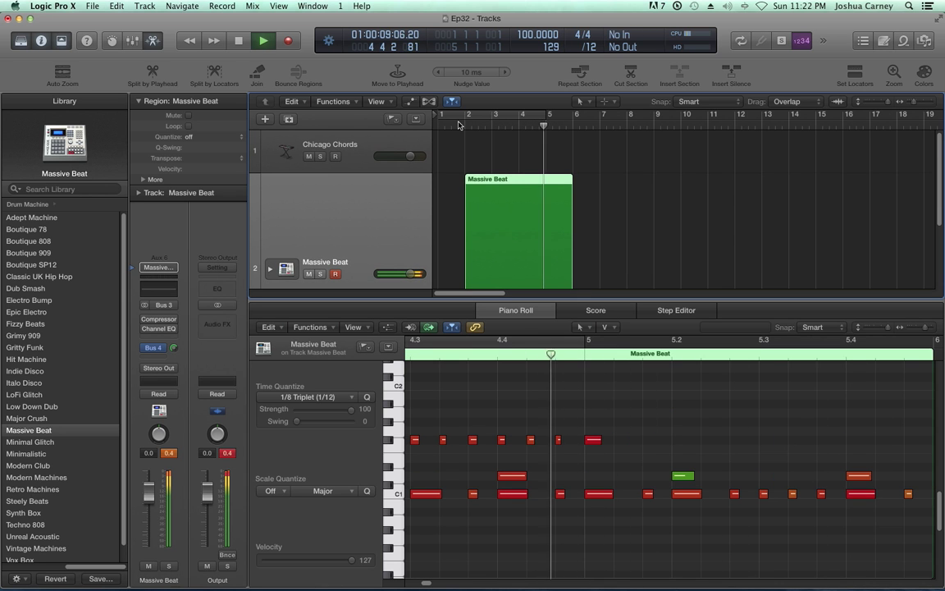
key("space")
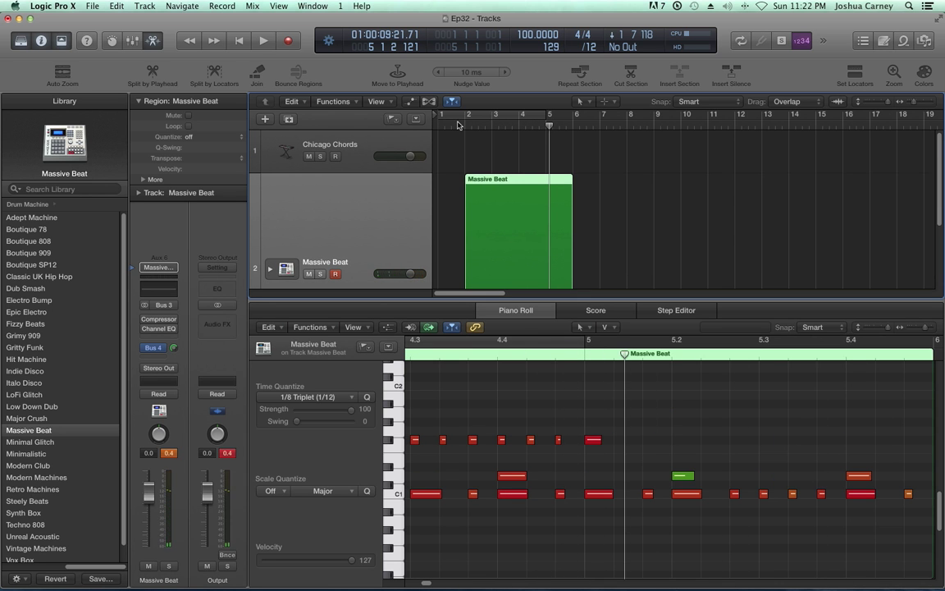
Step: Review the triplet, swing and tuplet choices of Time Quantize while keeping 1/8 Triplet (1/12)
left_click(327, 399)
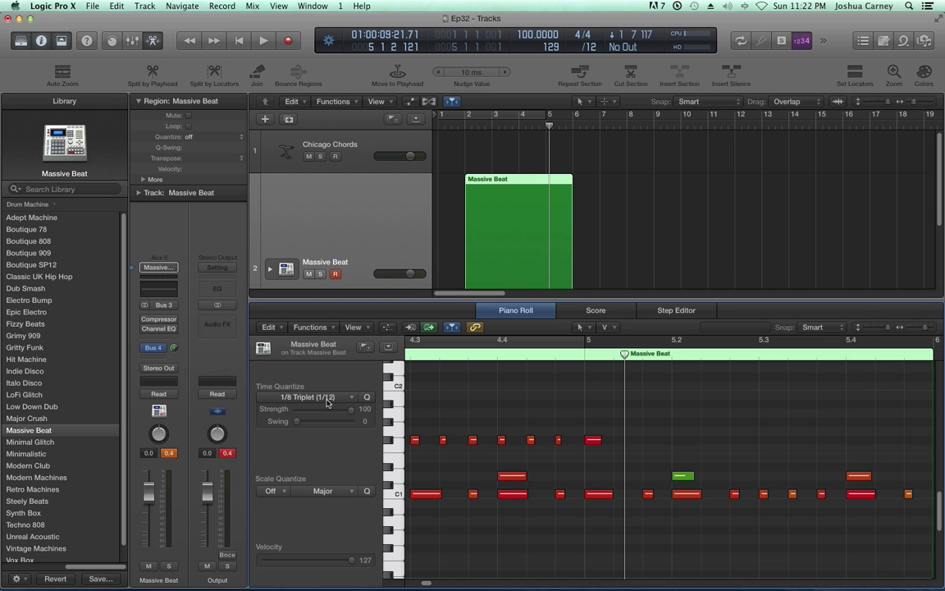
left_click(359, 398)
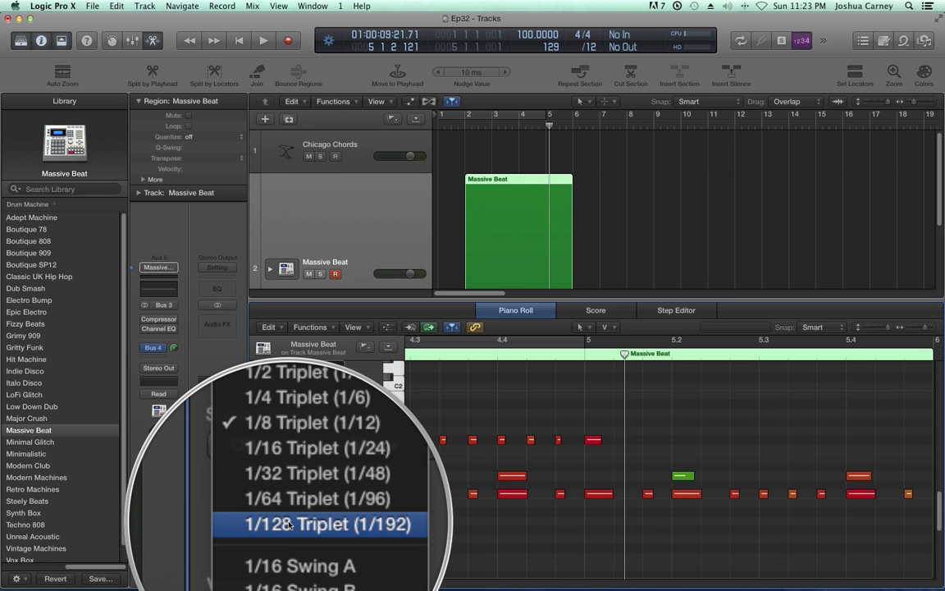
mouse_move(290, 586)
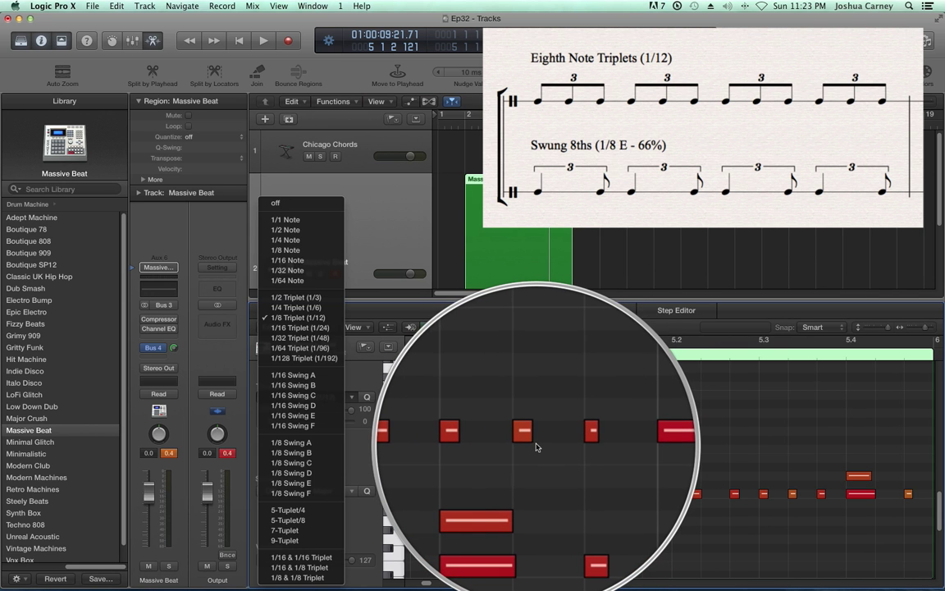
left_click(535, 450)
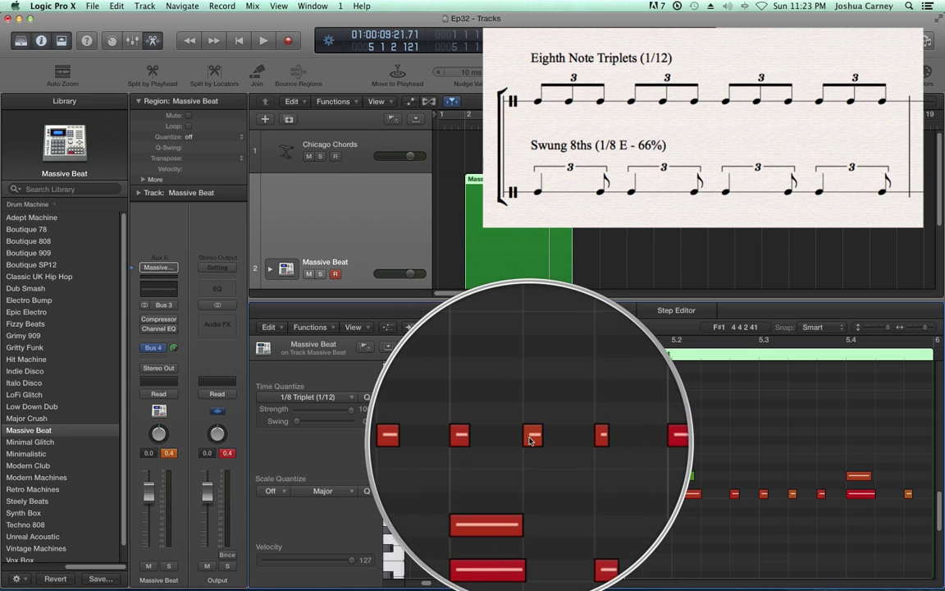
Step: Select and audition the F#1 note in the middle of the triplet on beat 4 of bar 4
left_click(531, 441)
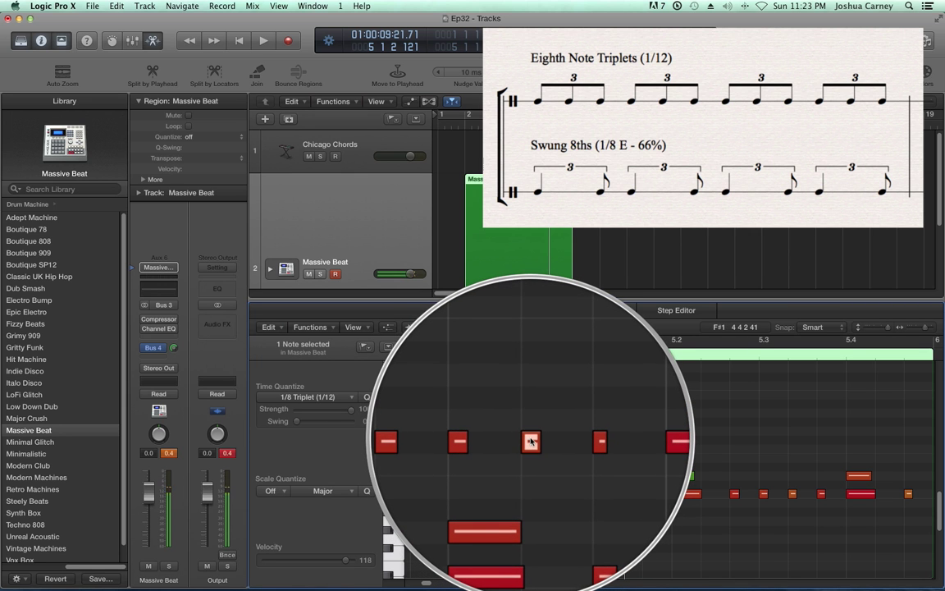
left_click(531, 441)
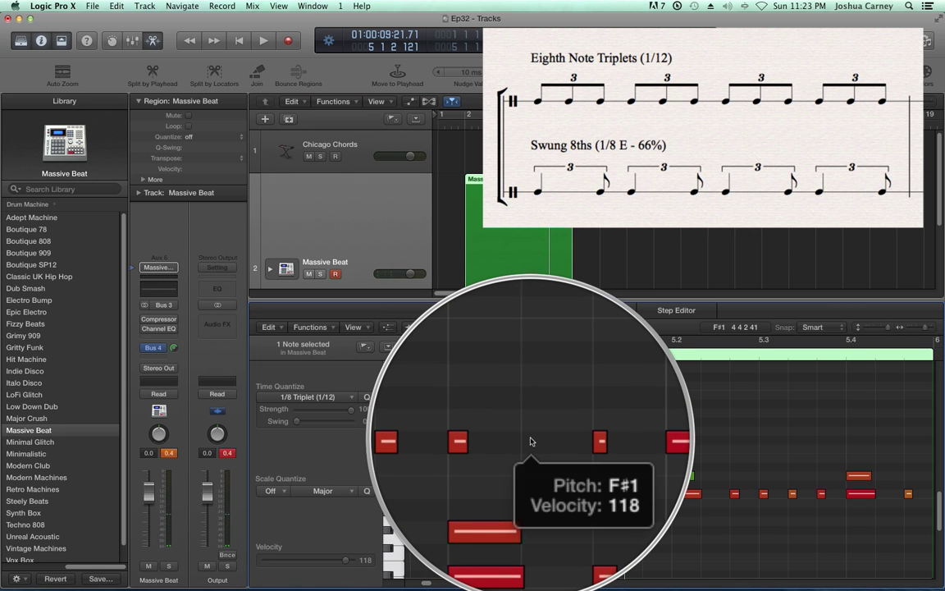
left_click(530, 441)
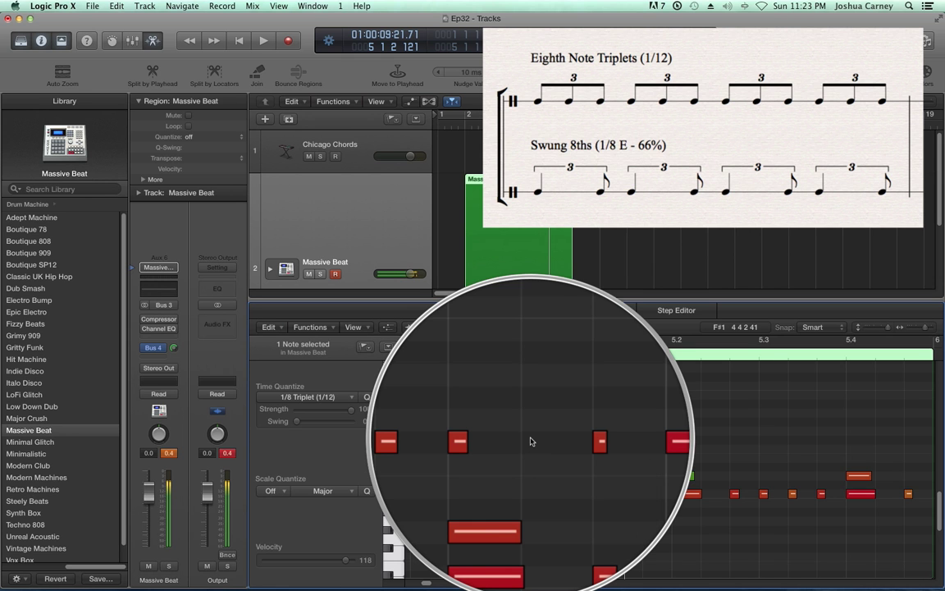
left_click(531, 441)
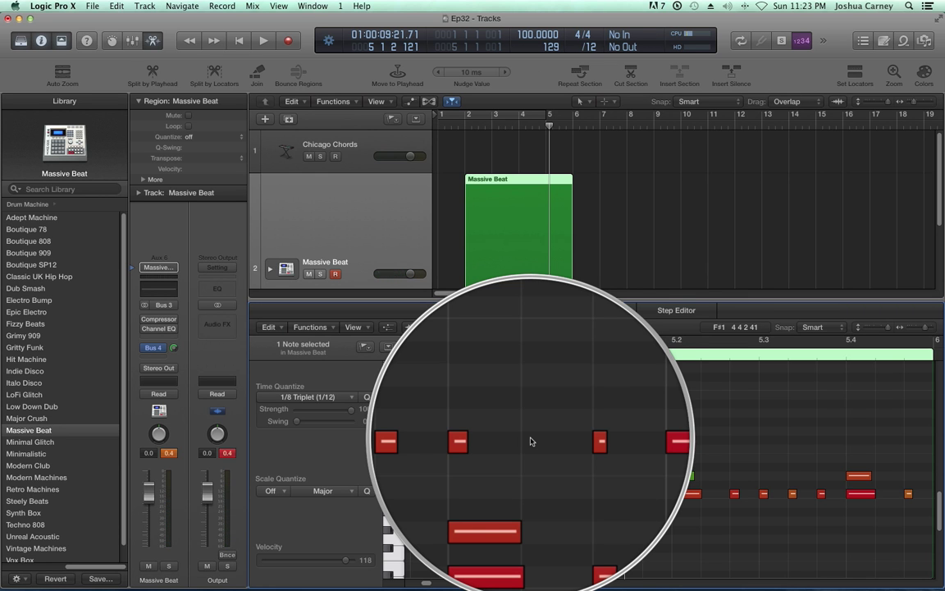
Step: Close the Piano Roll and delete the Massive Beat region spanning bars 2 to 6
left_click(308, 396)
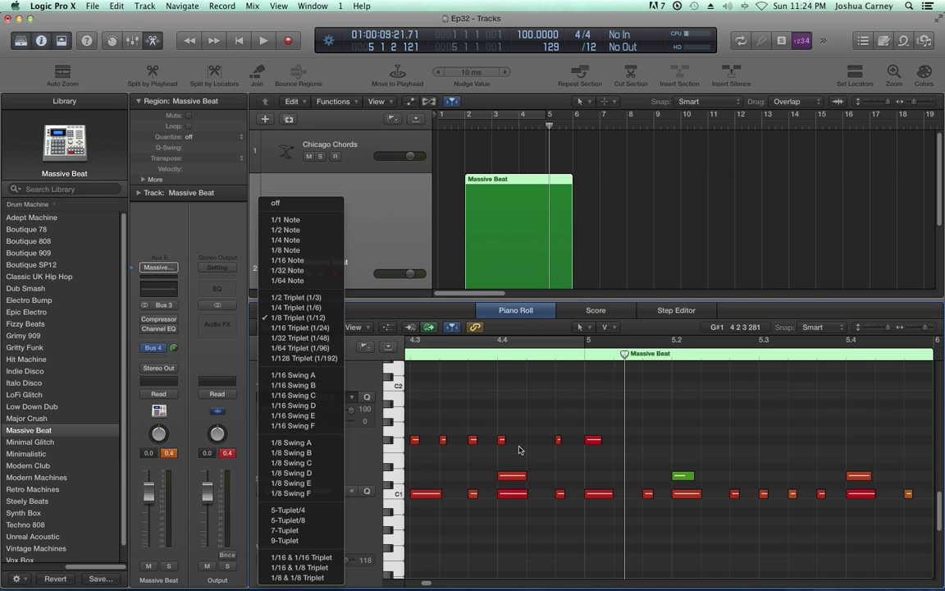
left_click(607, 304)
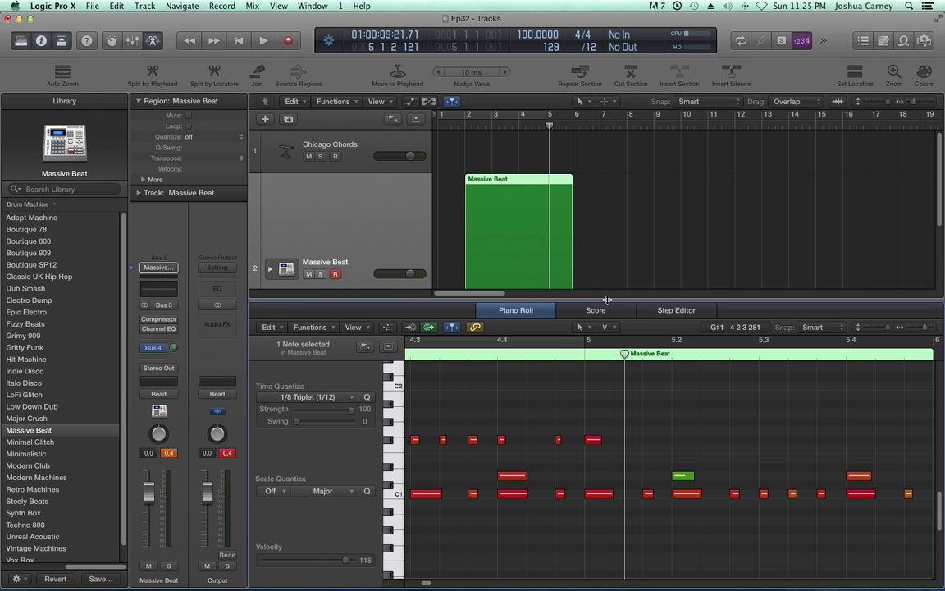
left_click_drag(607, 303, 596, 588)
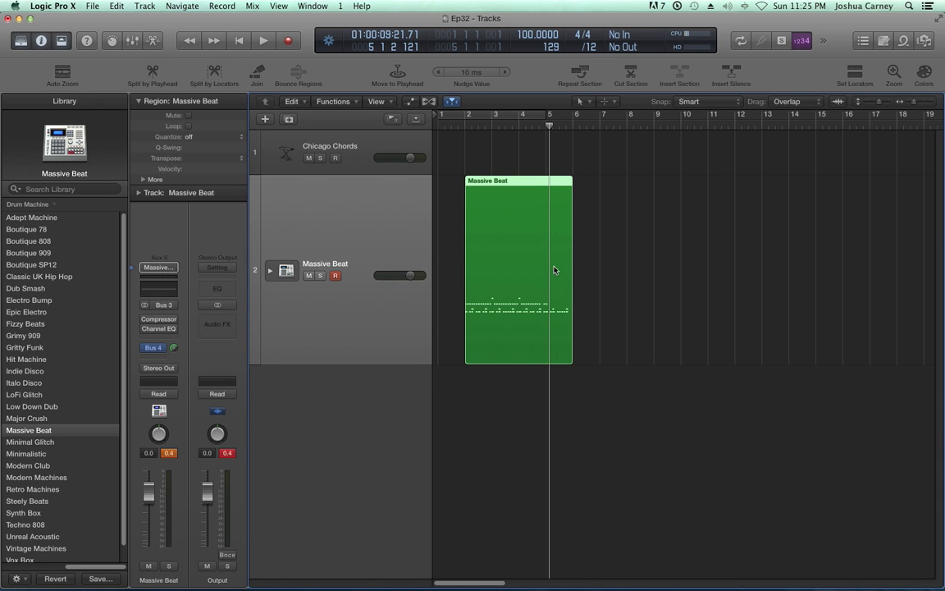
key("Delete")
Step: Record a steady F#1 pattern on the Massive Beat track from the project start, stopping just after bar 4 begins
key("Return")
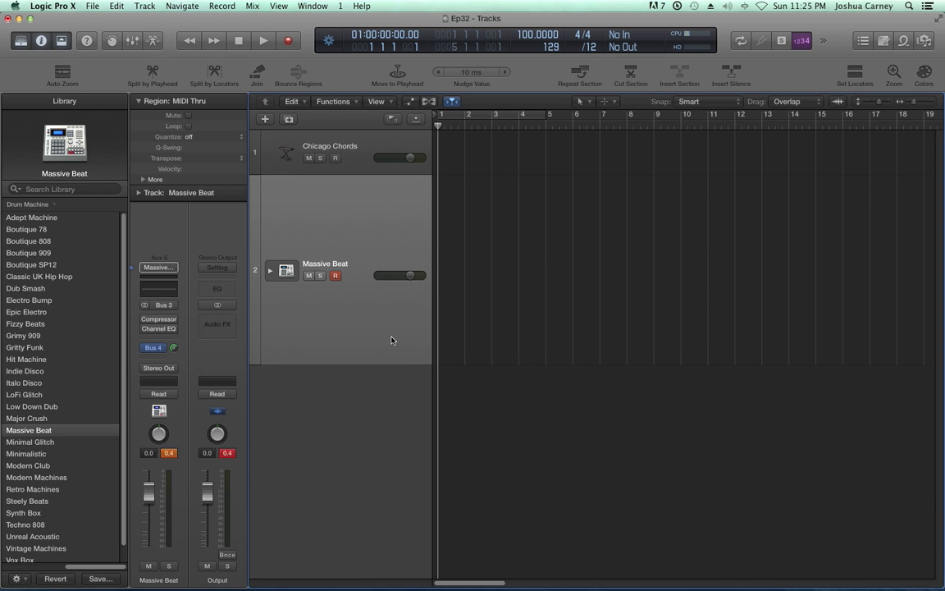
left_click(337, 277)
key("r")
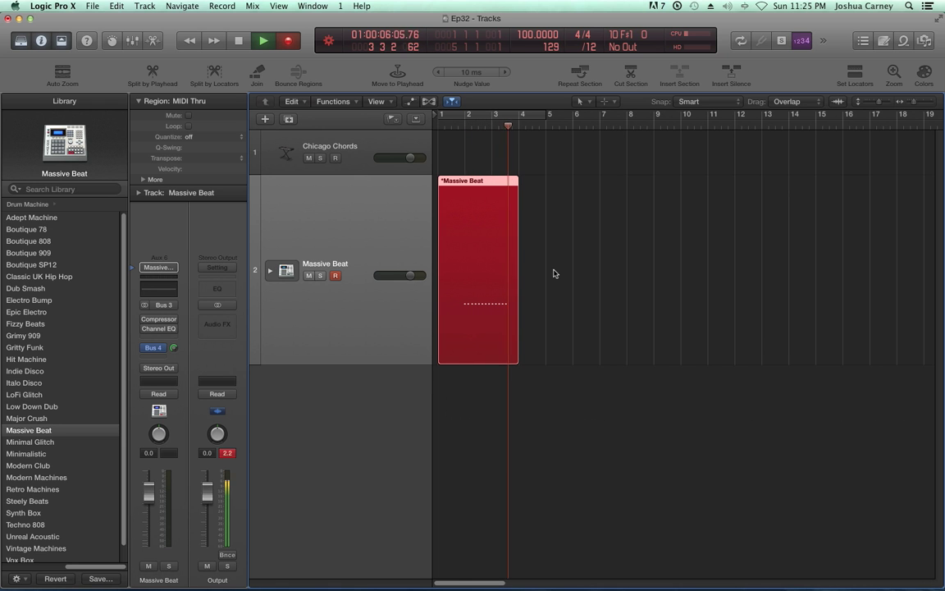
key("space")
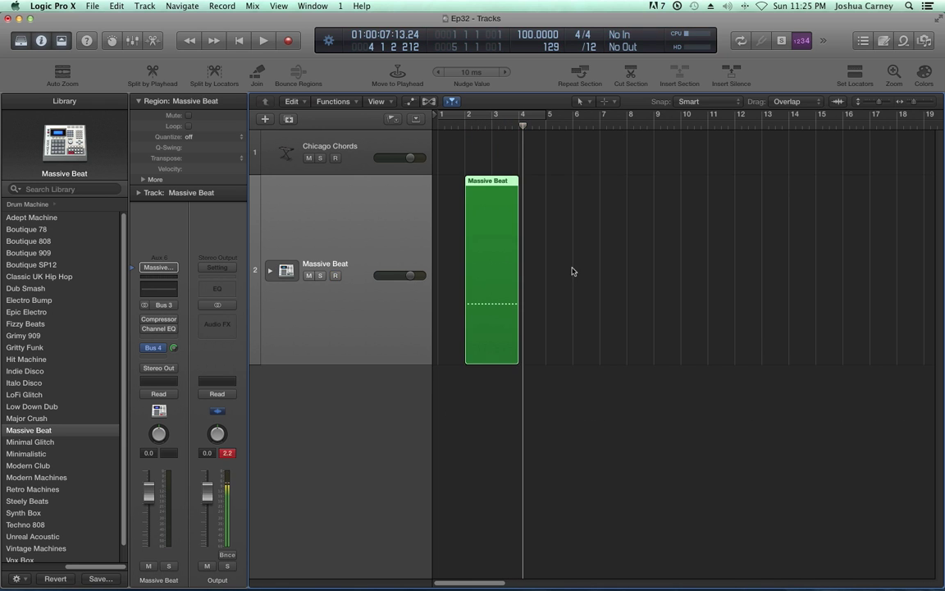
Step: Play the new Massive Beat region from just before bar 2 and open it in the Piano Roll at its start
double_click(462, 129)
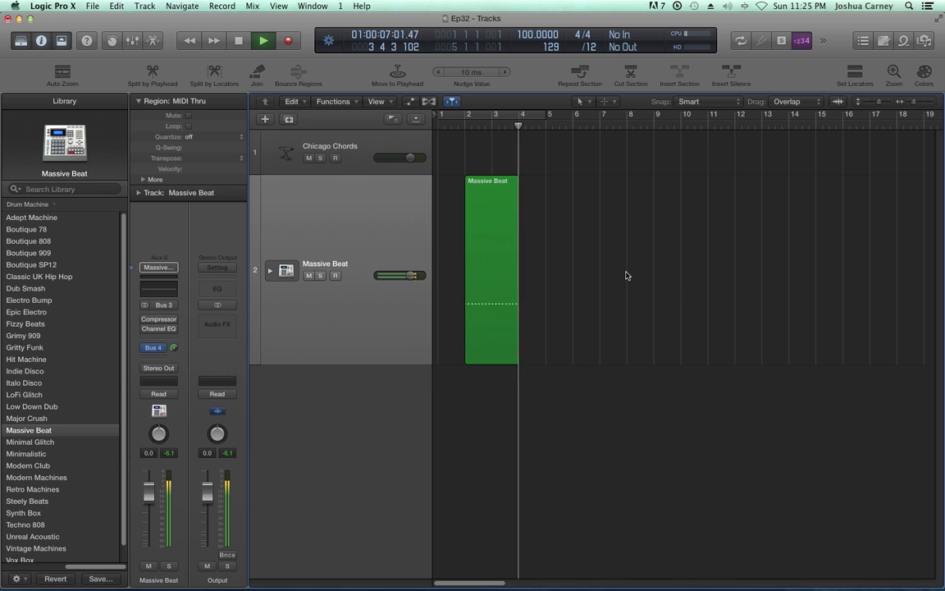
key("space")
left_click(496, 306)
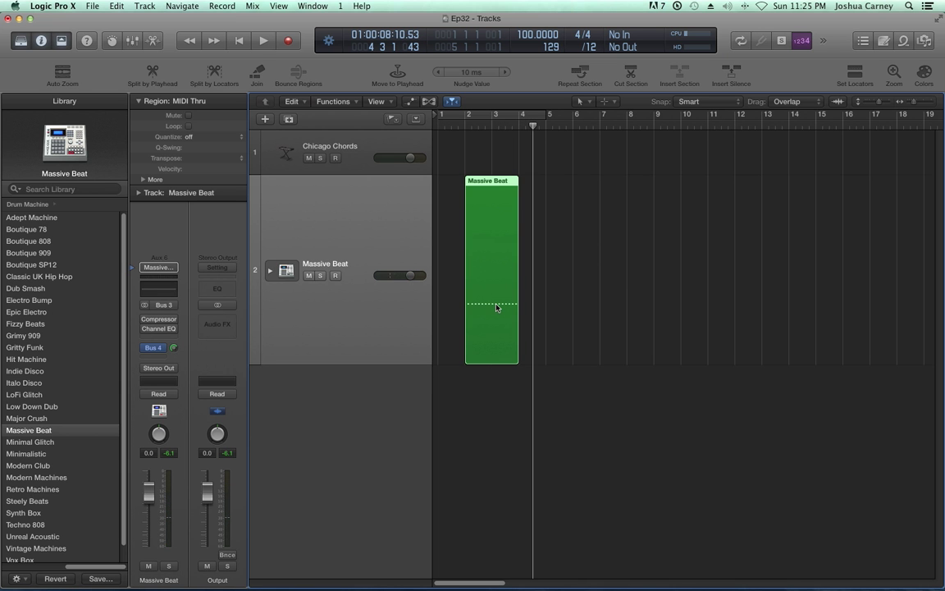
double_click(497, 304)
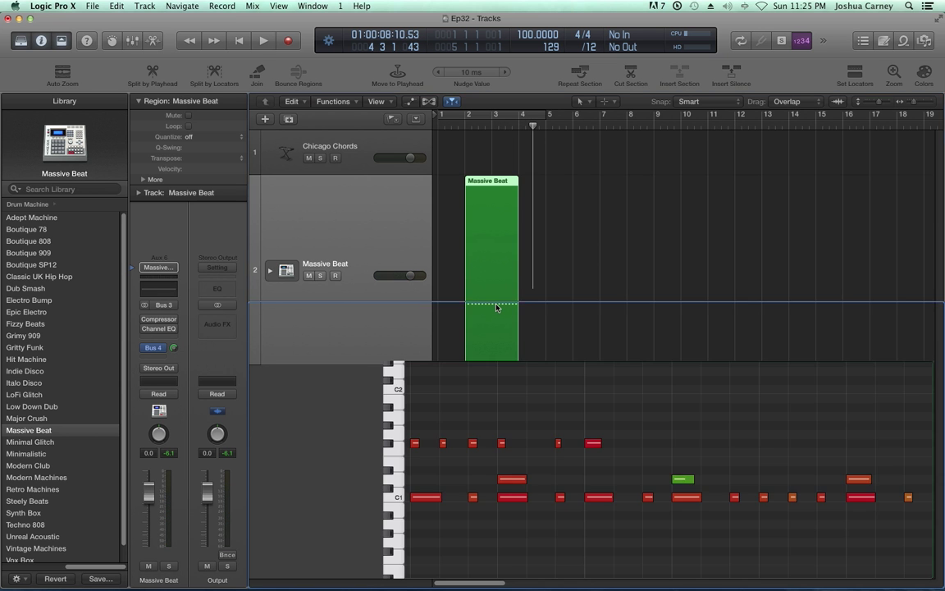
scroll(409, 283, "down", 2)
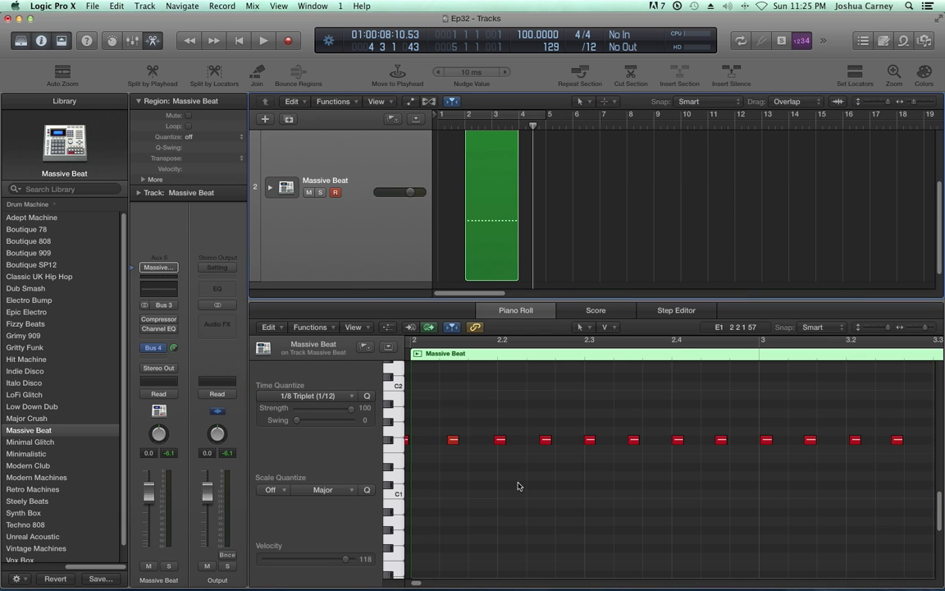
scroll(532, 494, "left", 3)
scroll(532, 495, "left", 2)
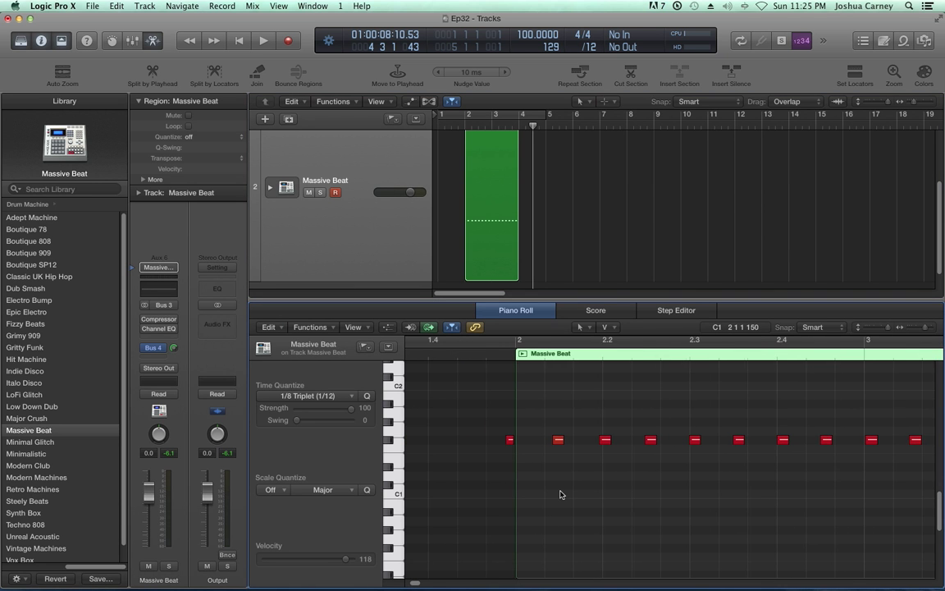
Step: Quantize all notes in the region to 1/8 Note and play them back through bar 3
key("super+a")
left_click(311, 397)
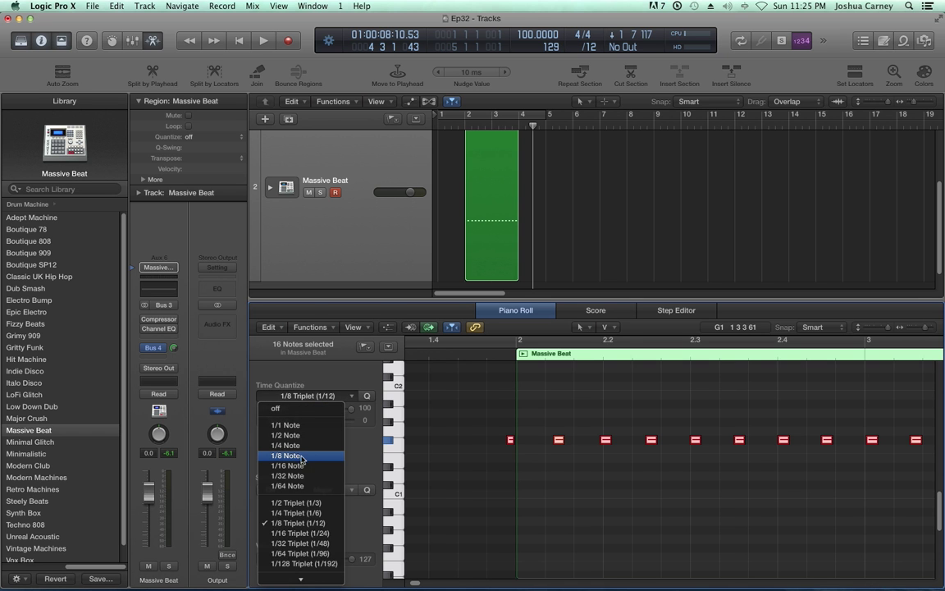
left_click(287, 452)
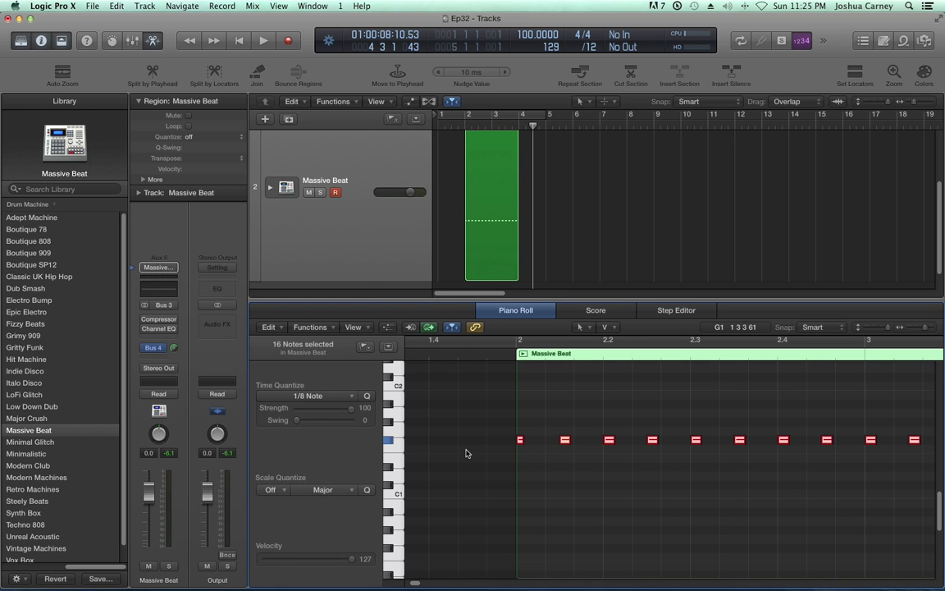
left_click(503, 358)
key("space")
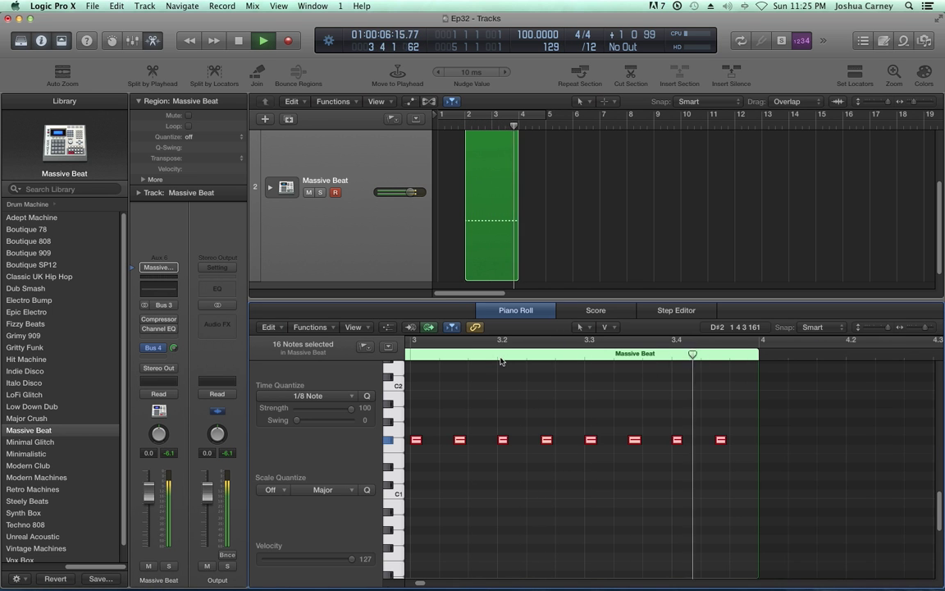
key("space")
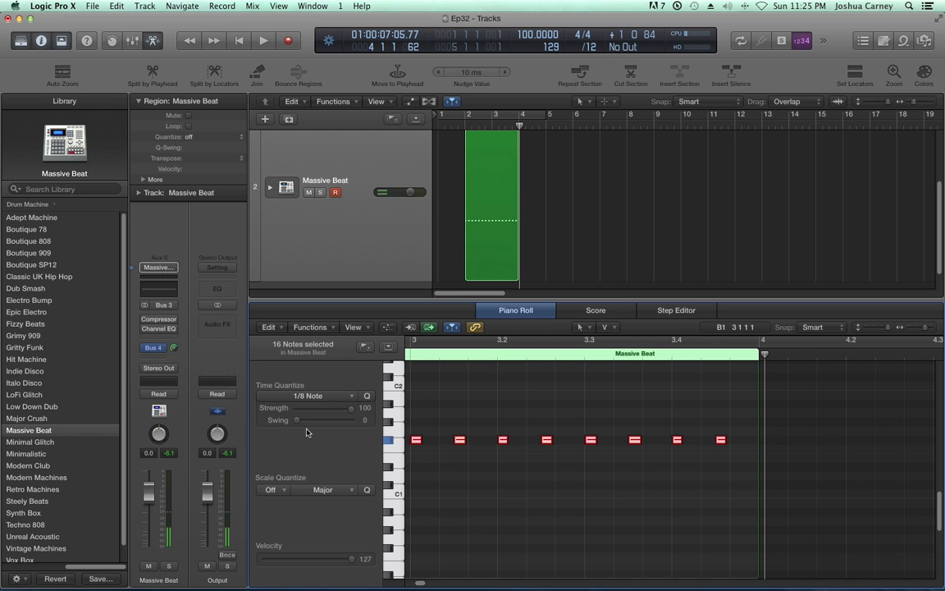
Step: Set the Time Quantize of all notes to 1/8 Swing E and play the region
left_click(353, 397)
mouse_move(315, 585)
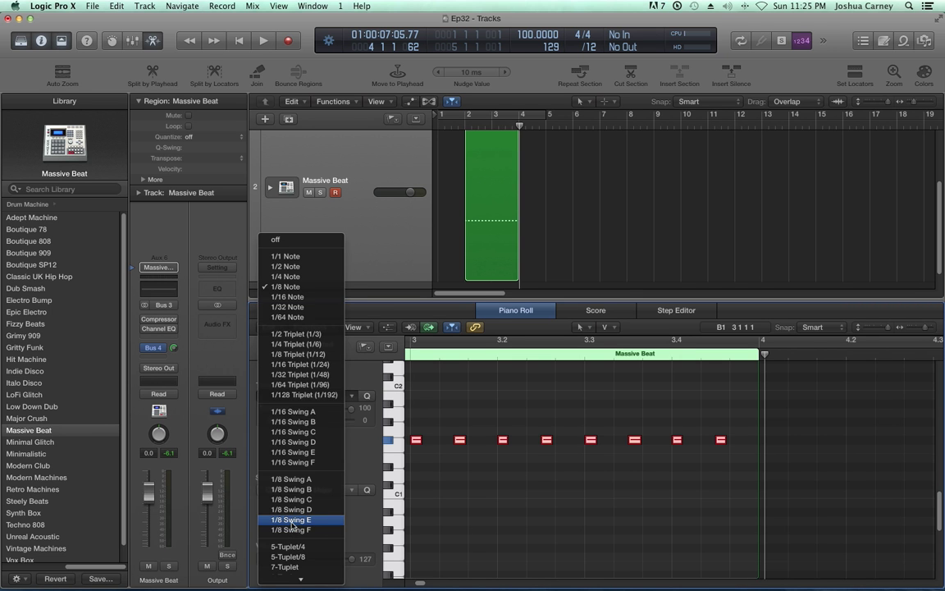
left_click(291, 526)
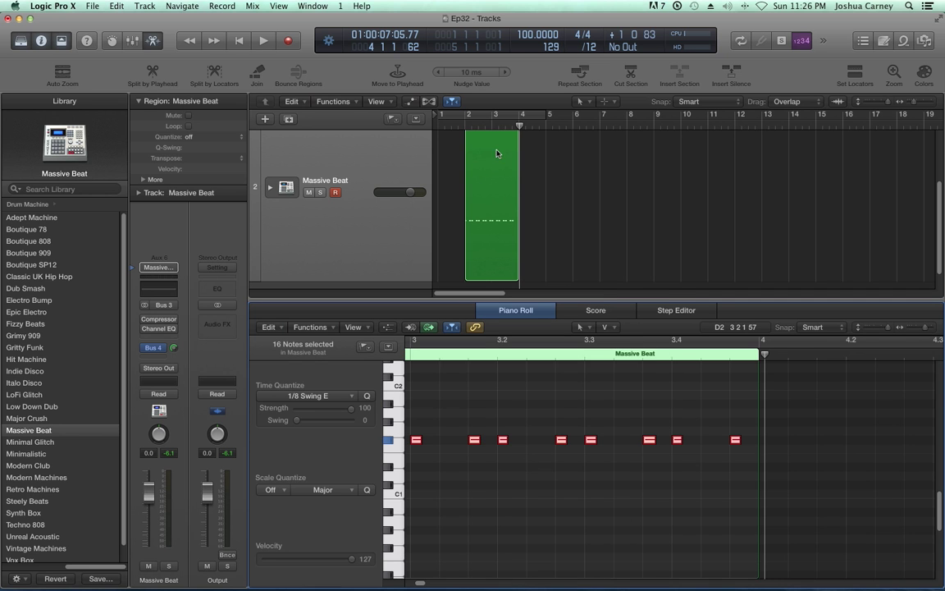
key("space")
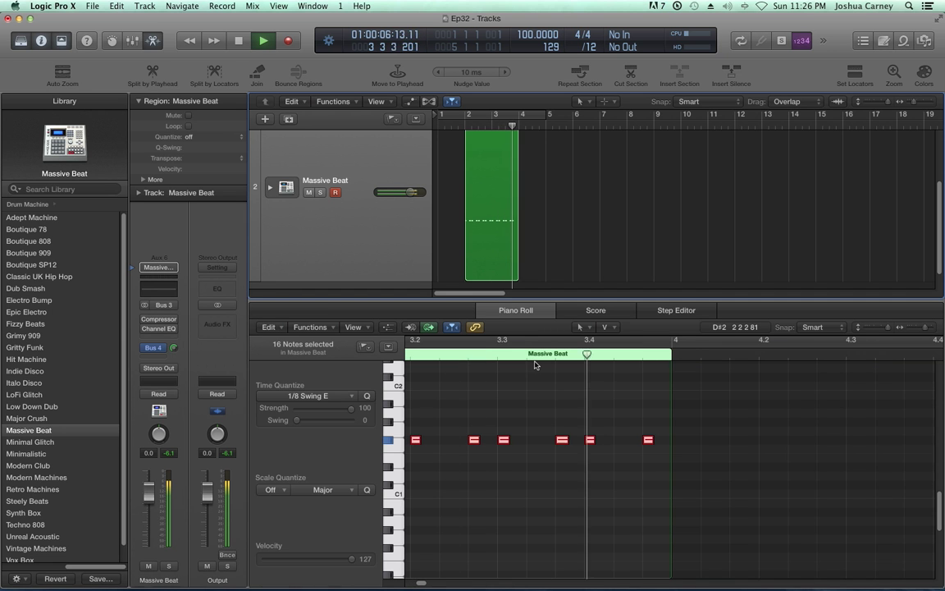
key("space")
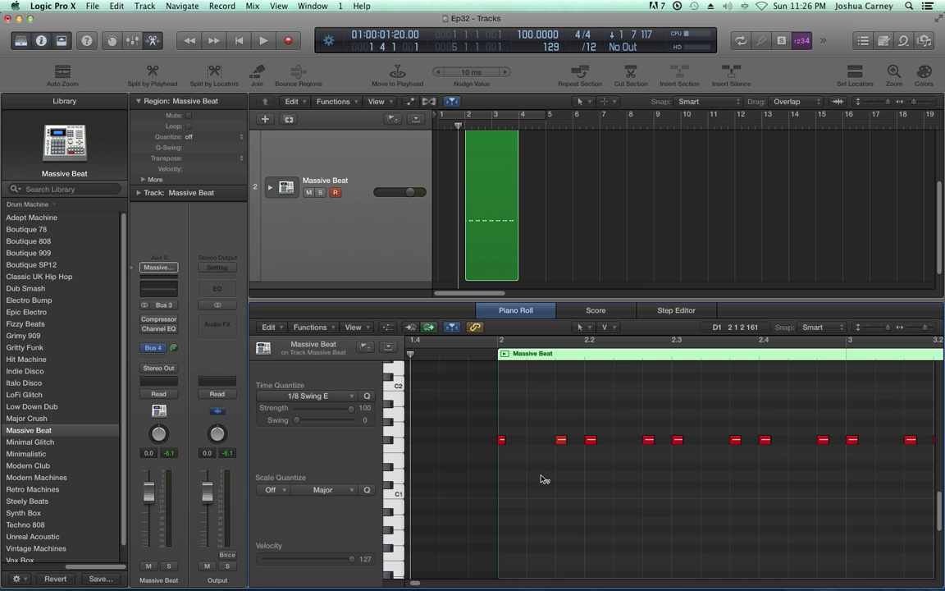
Step: Apply 1/8 Swing D to all notes with Time Quantize and listen to bar 2
left_click(352, 396)
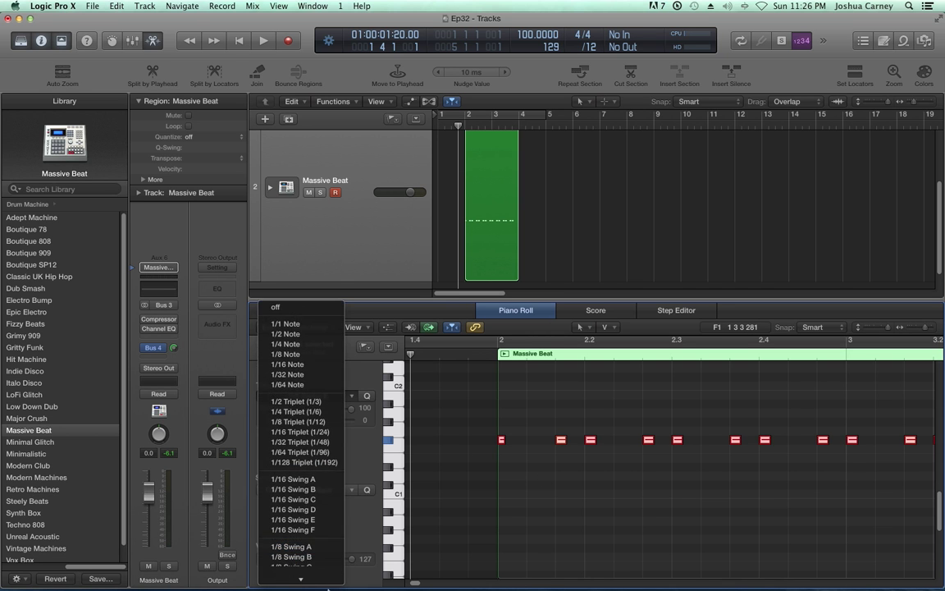
left_click(287, 479)
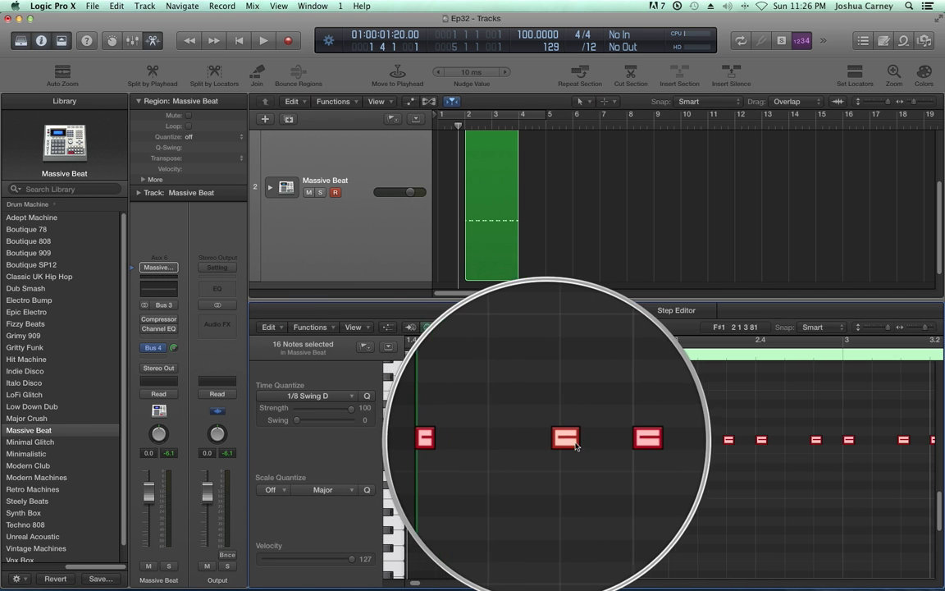
key("p")
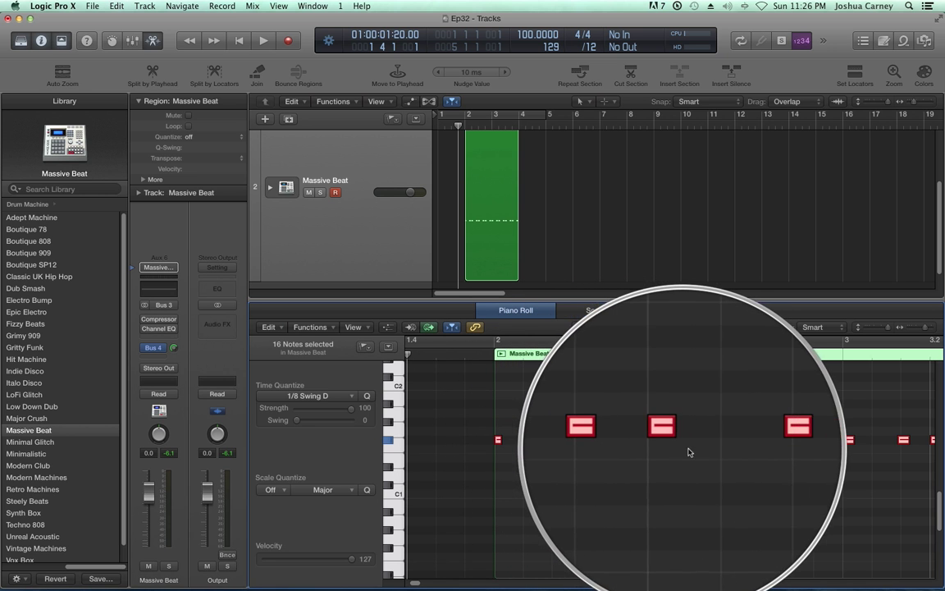
key("space")
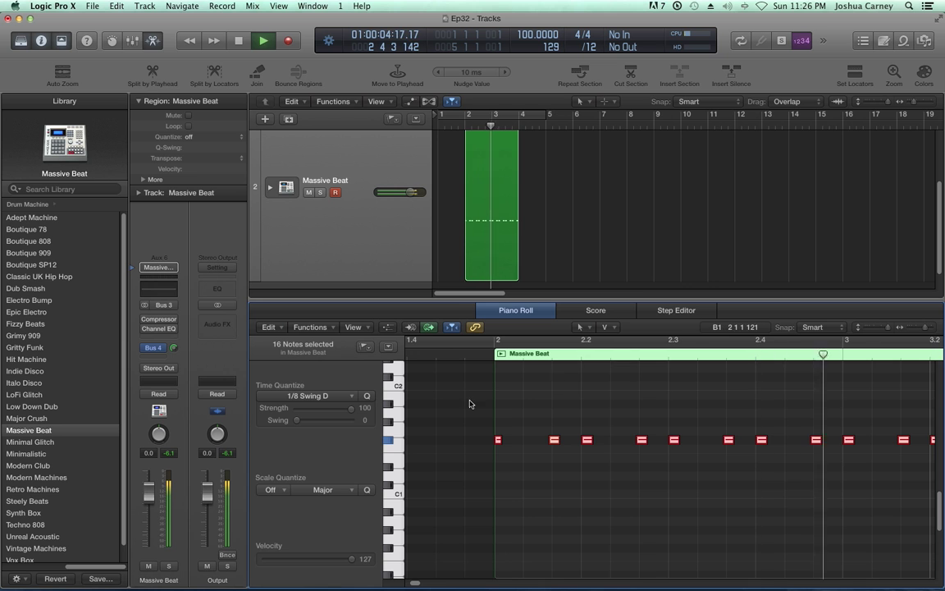
key("space")
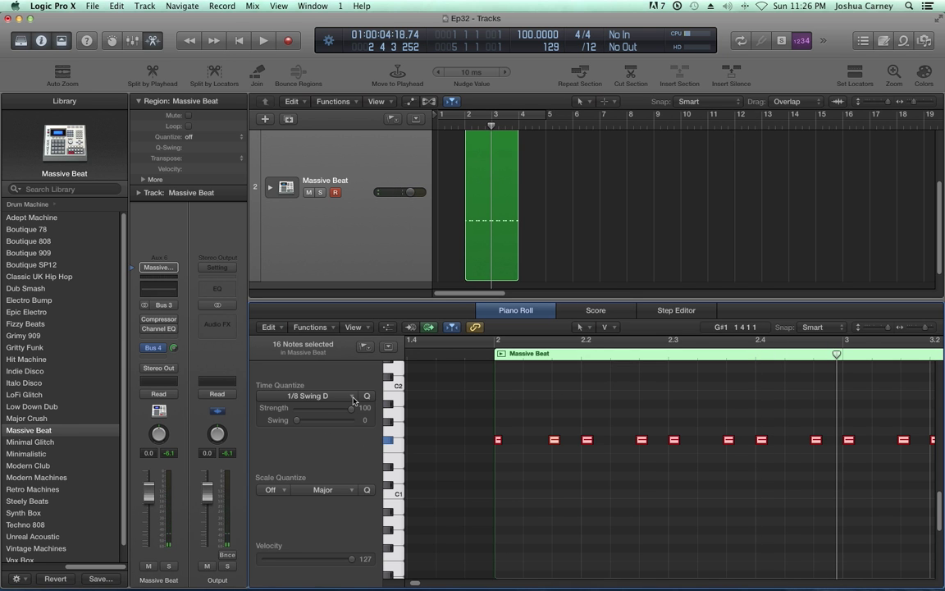
Step: Change Time Quantize to 1/8 Swing C for all notes and play into bar 3
left_click(324, 403)
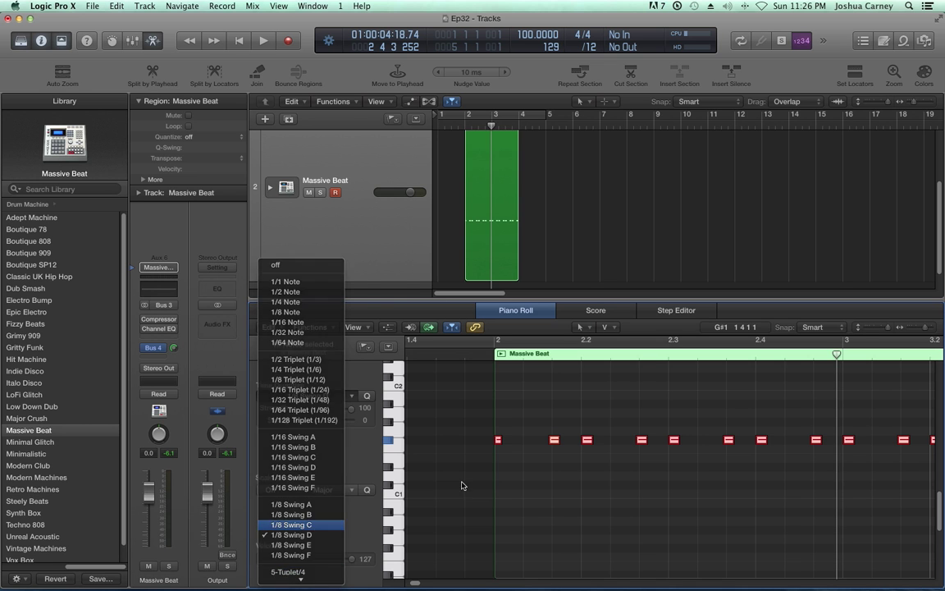
left_click(315, 525)
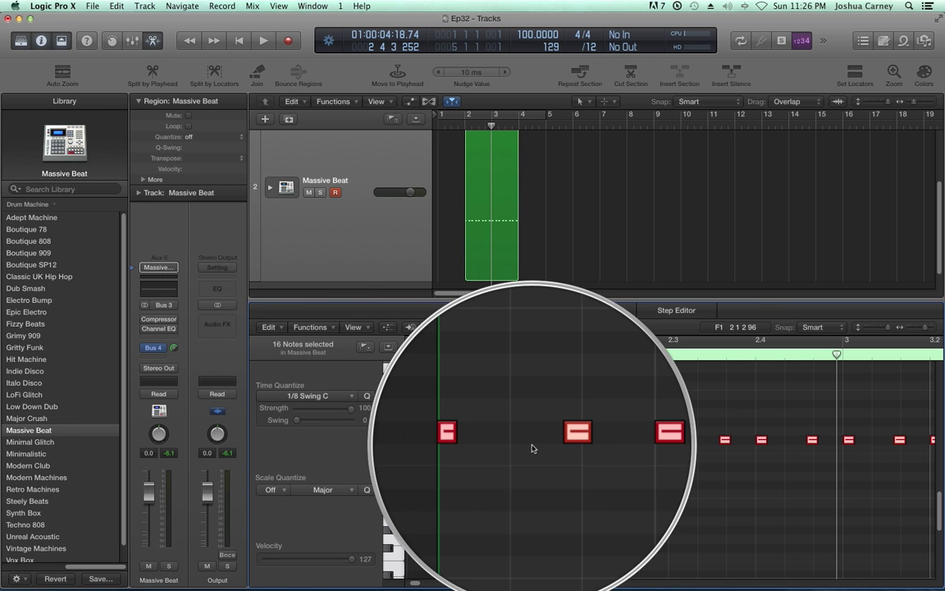
key("space")
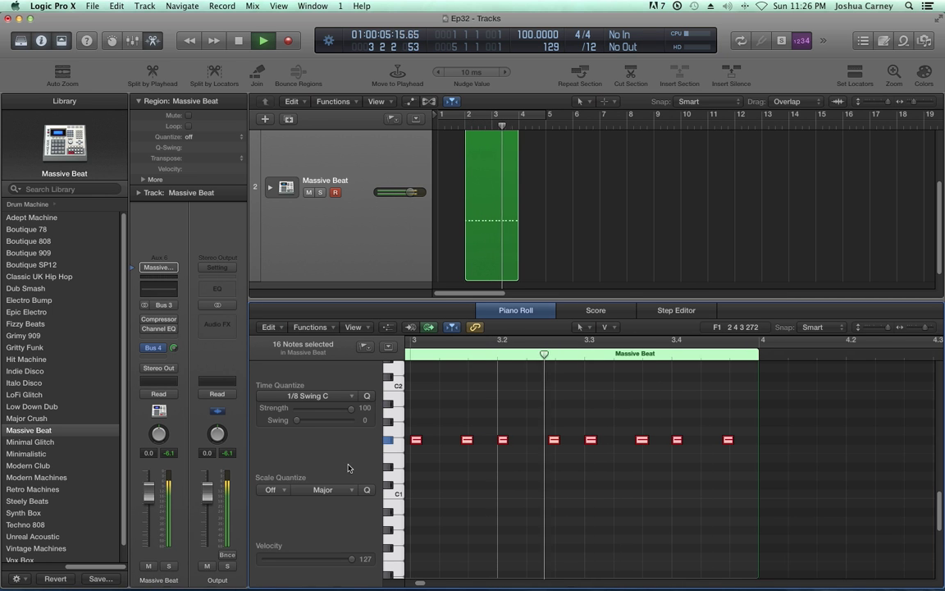
key("space")
Step: Quantize the notes to 1/8 Swing F and play them from bar 3 to just before bar 4
left_click(307, 396)
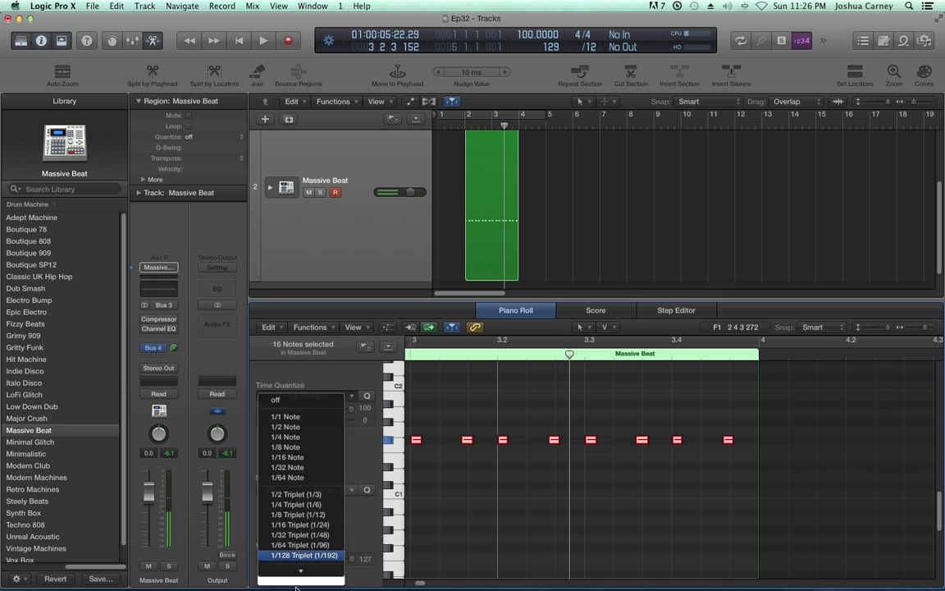
mouse_move(300, 578)
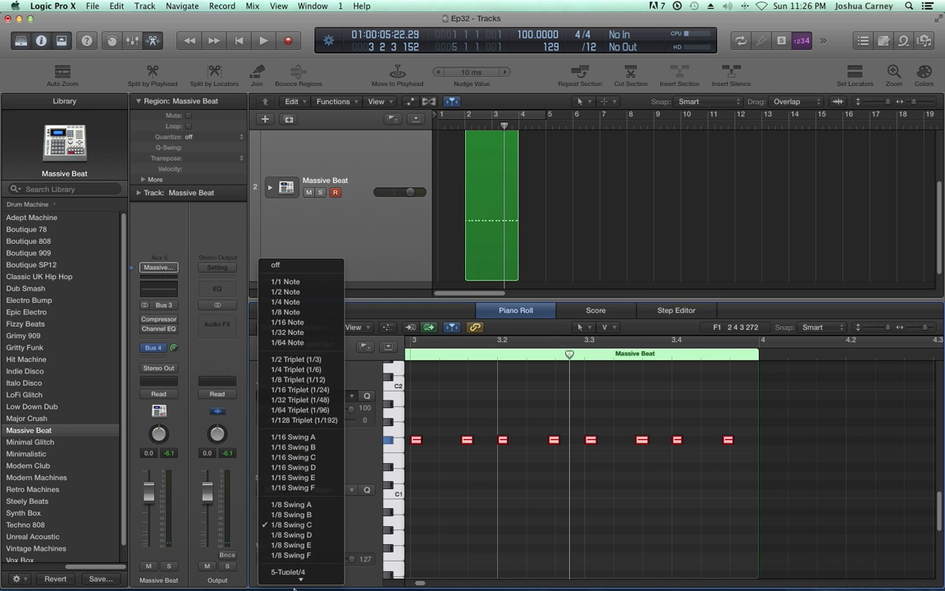
left_click(289, 529)
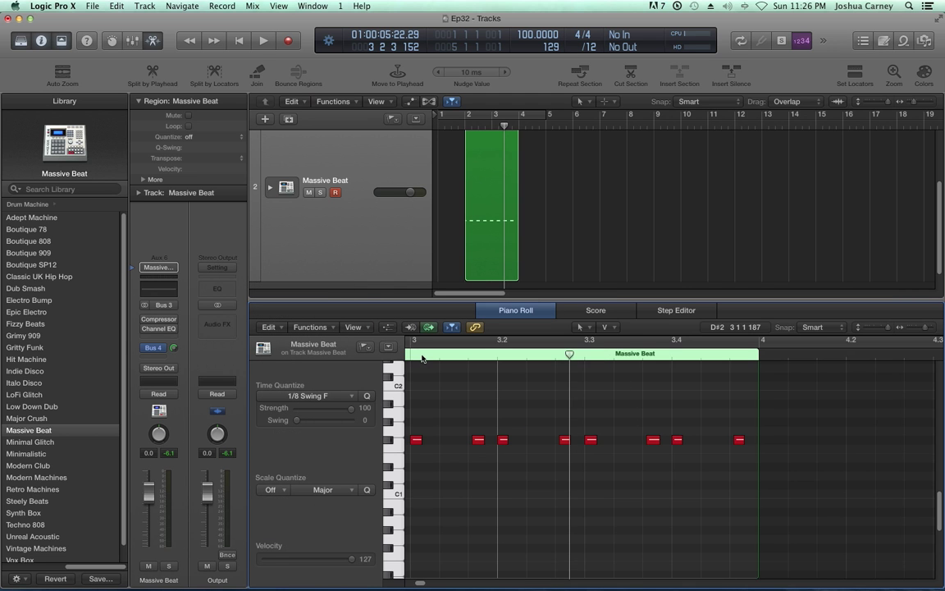
left_click(411, 355)
key("space")
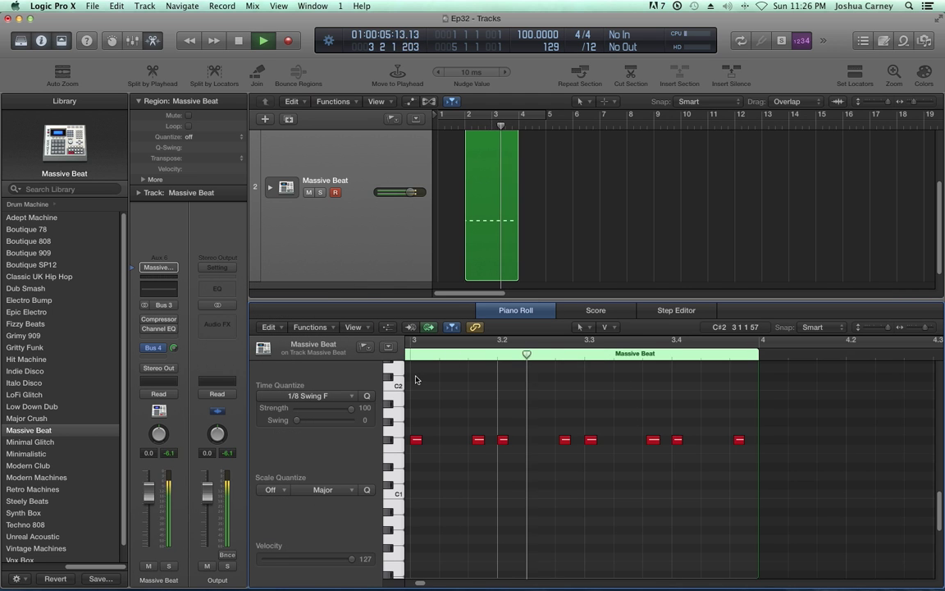
key("space")
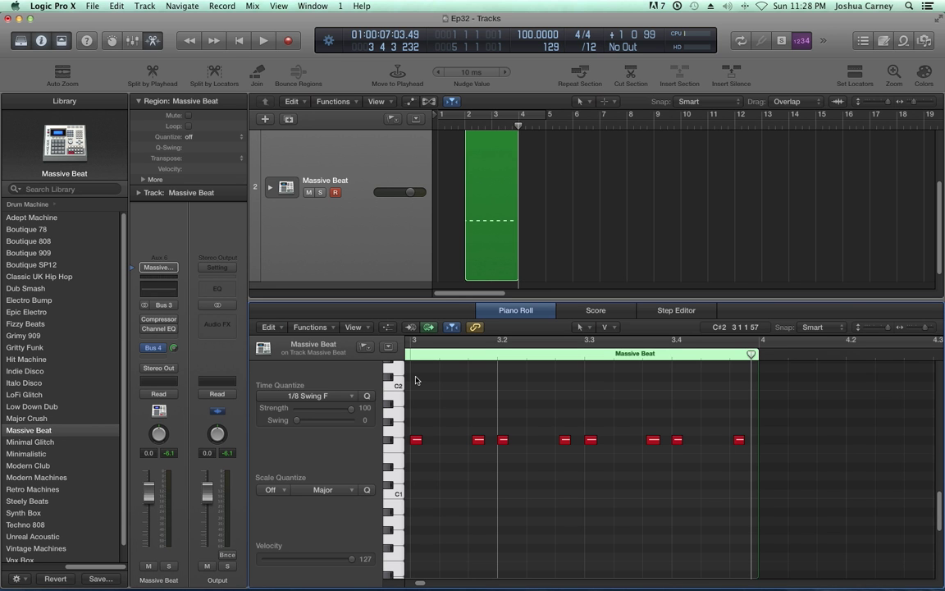
Step: Open the Time Quantize choices for the Massive Beat region's notes
left_click(308, 396)
mouse_move(303, 580)
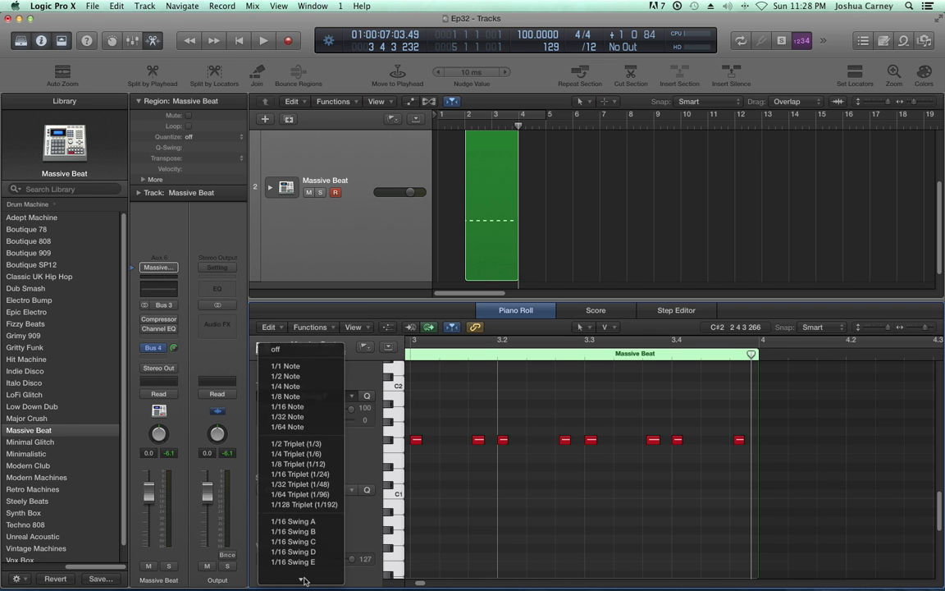